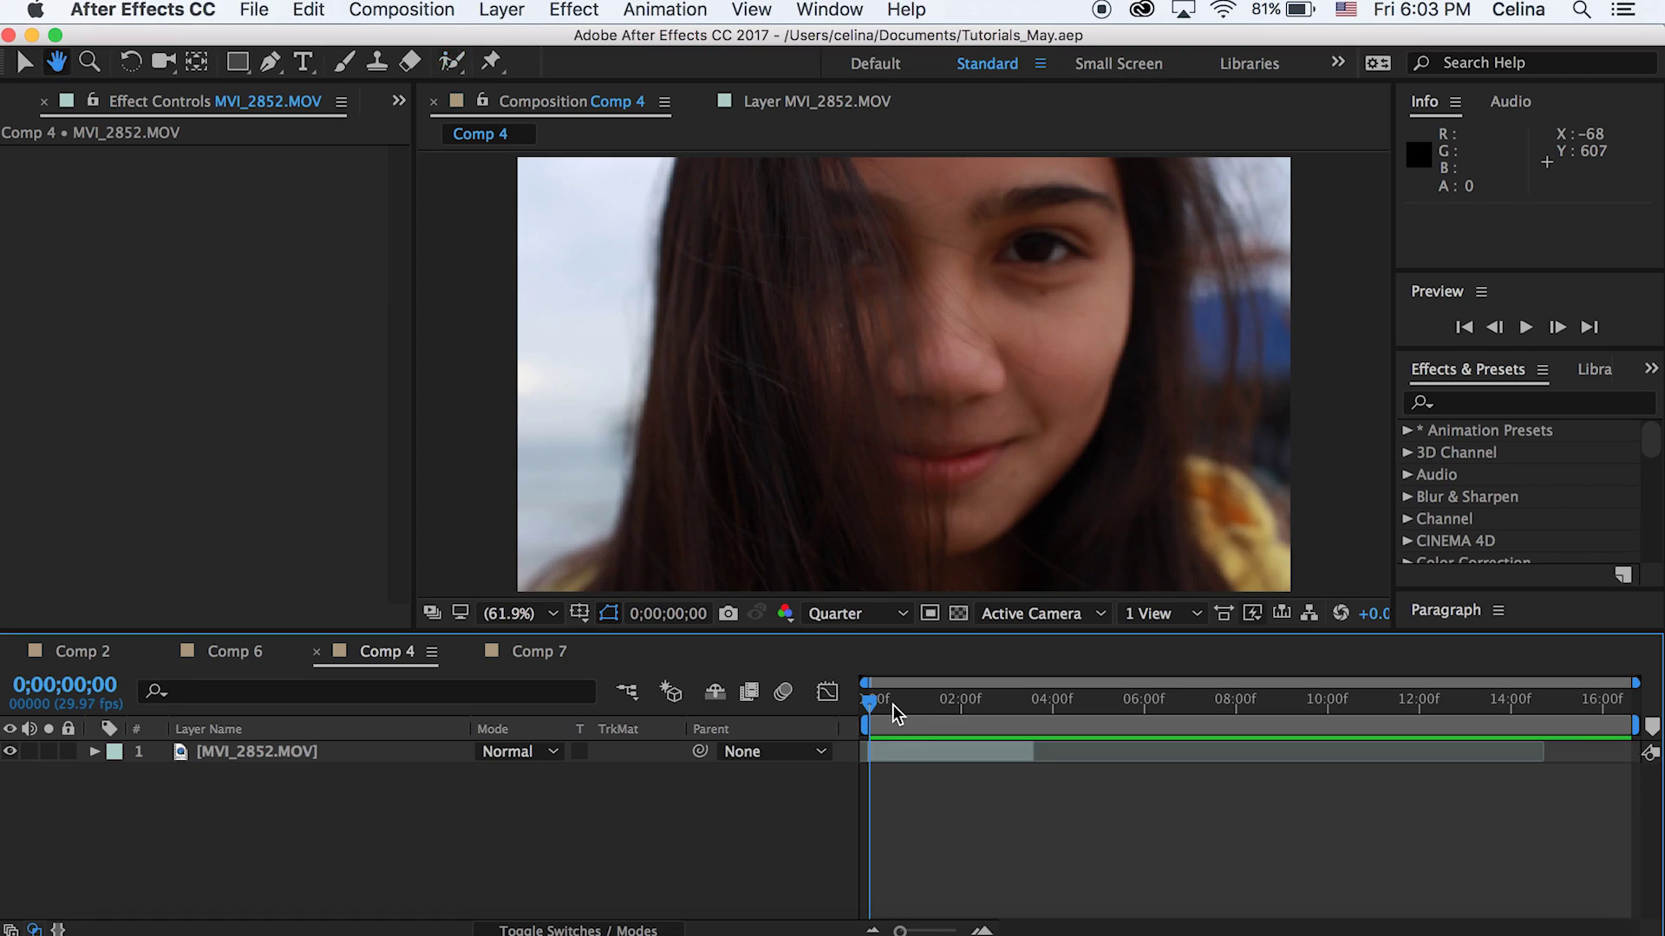
- Preview the original clip in Comp 4 from the first frame and return the playhead to the start
drag(879, 704, 799, 706)
key(space)
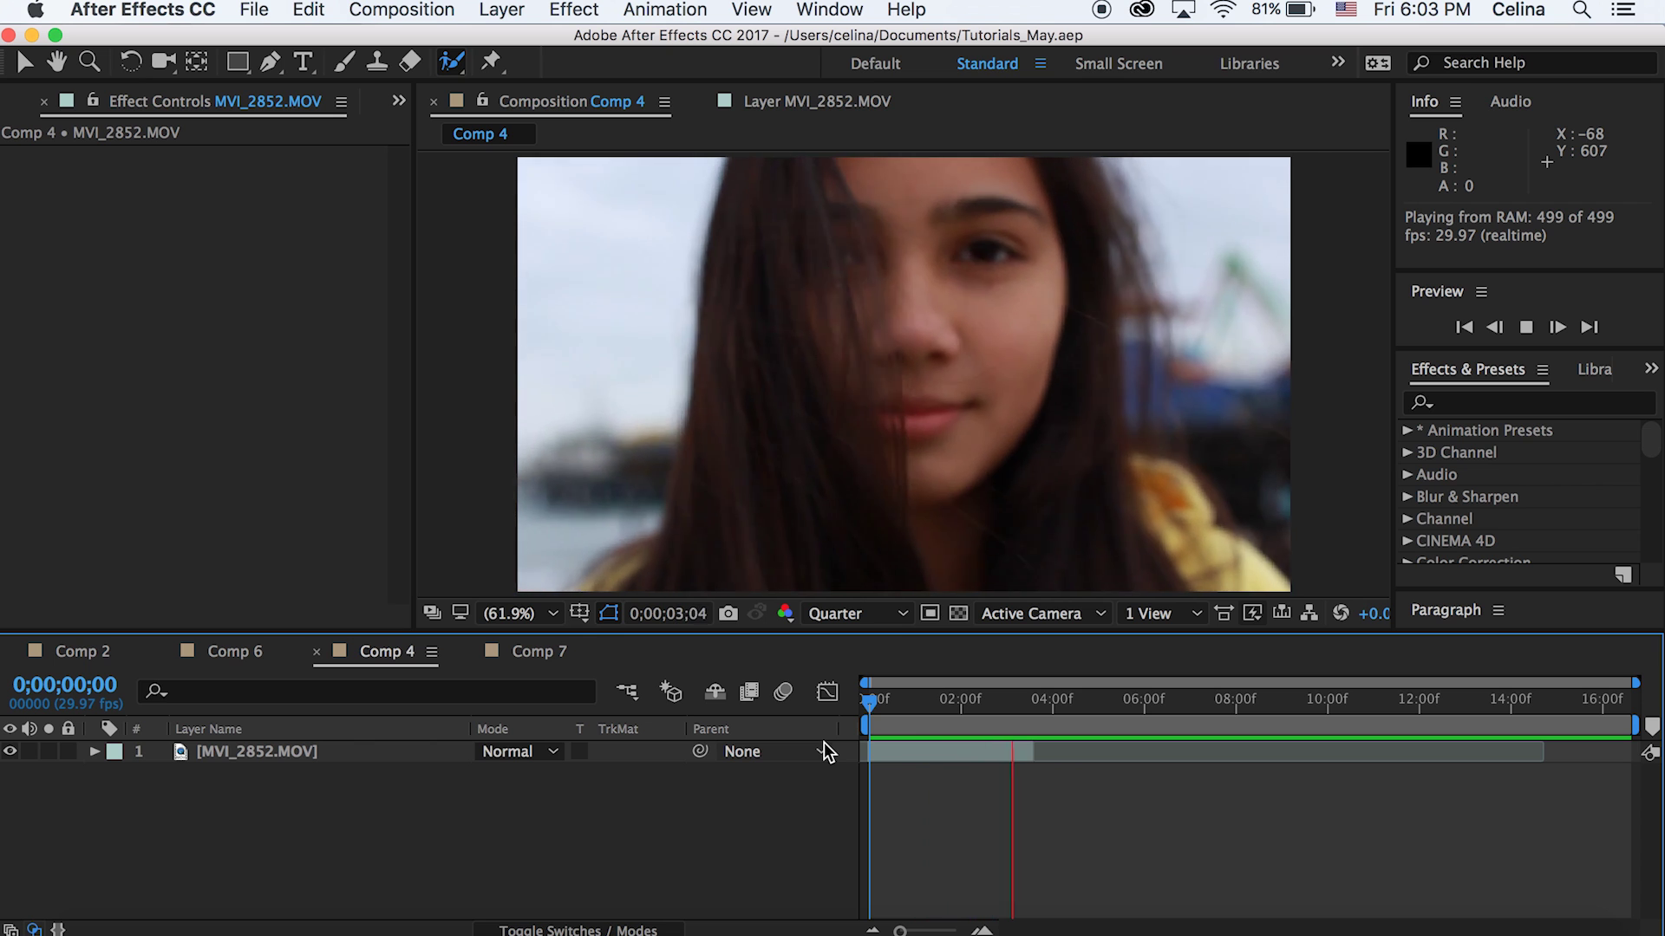
click(952, 702)
drag(902, 703, 851, 701)
click(879, 704)
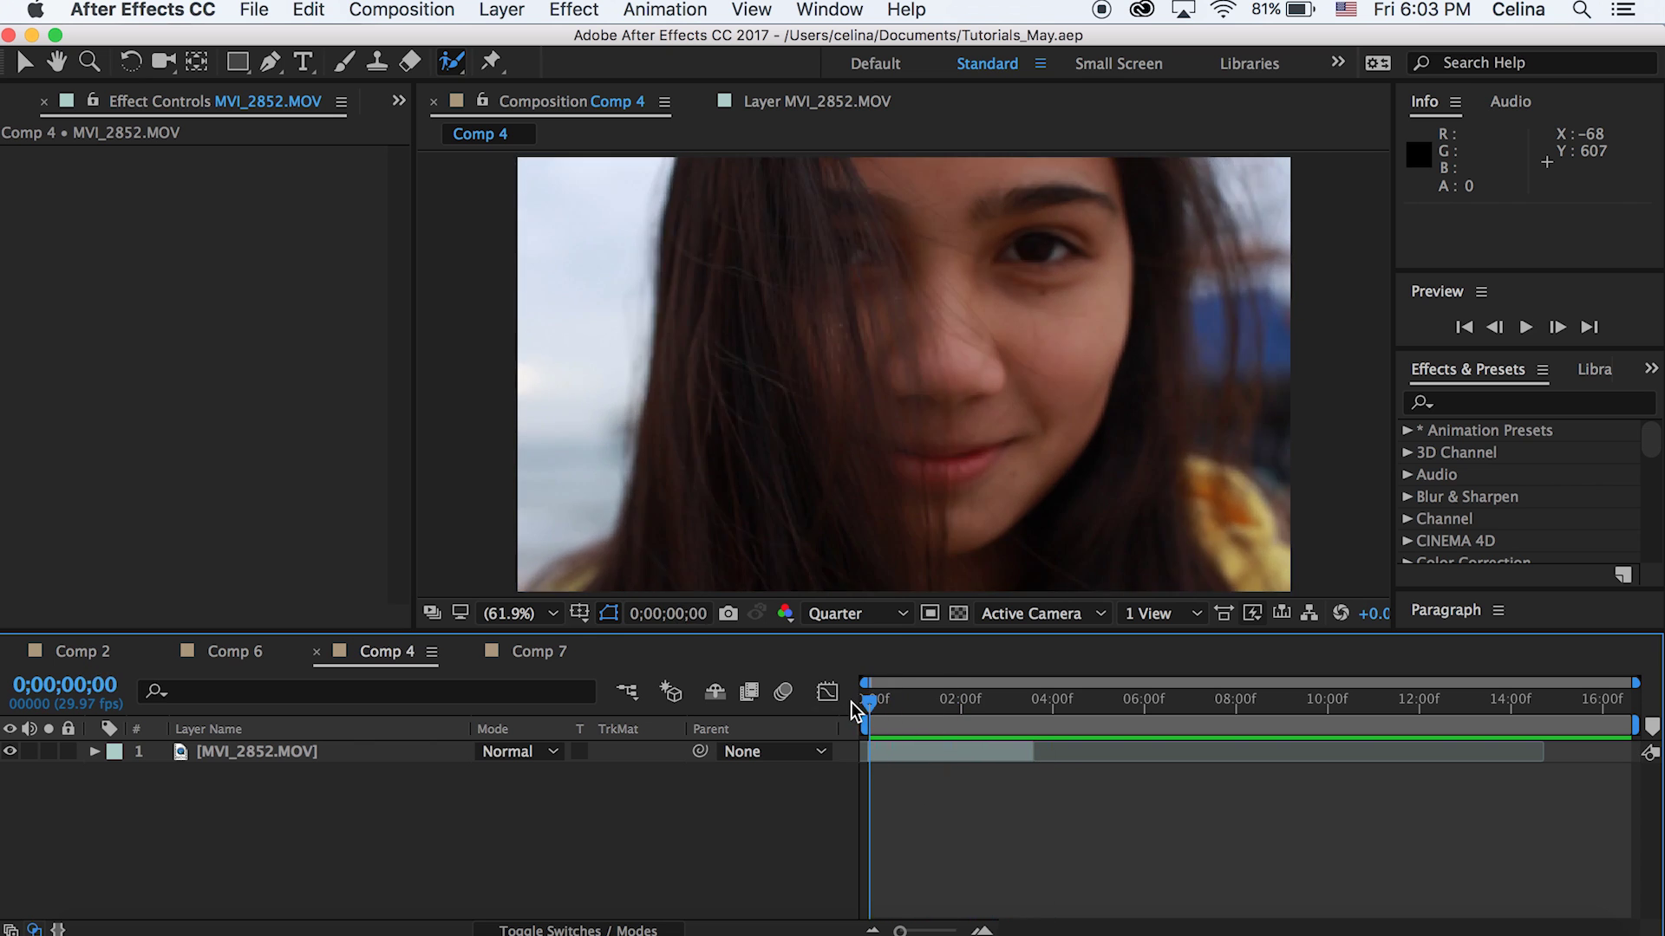
- Duplicate the MVI_2852.MOV layer and keep the upper copy selected
click(880, 751)
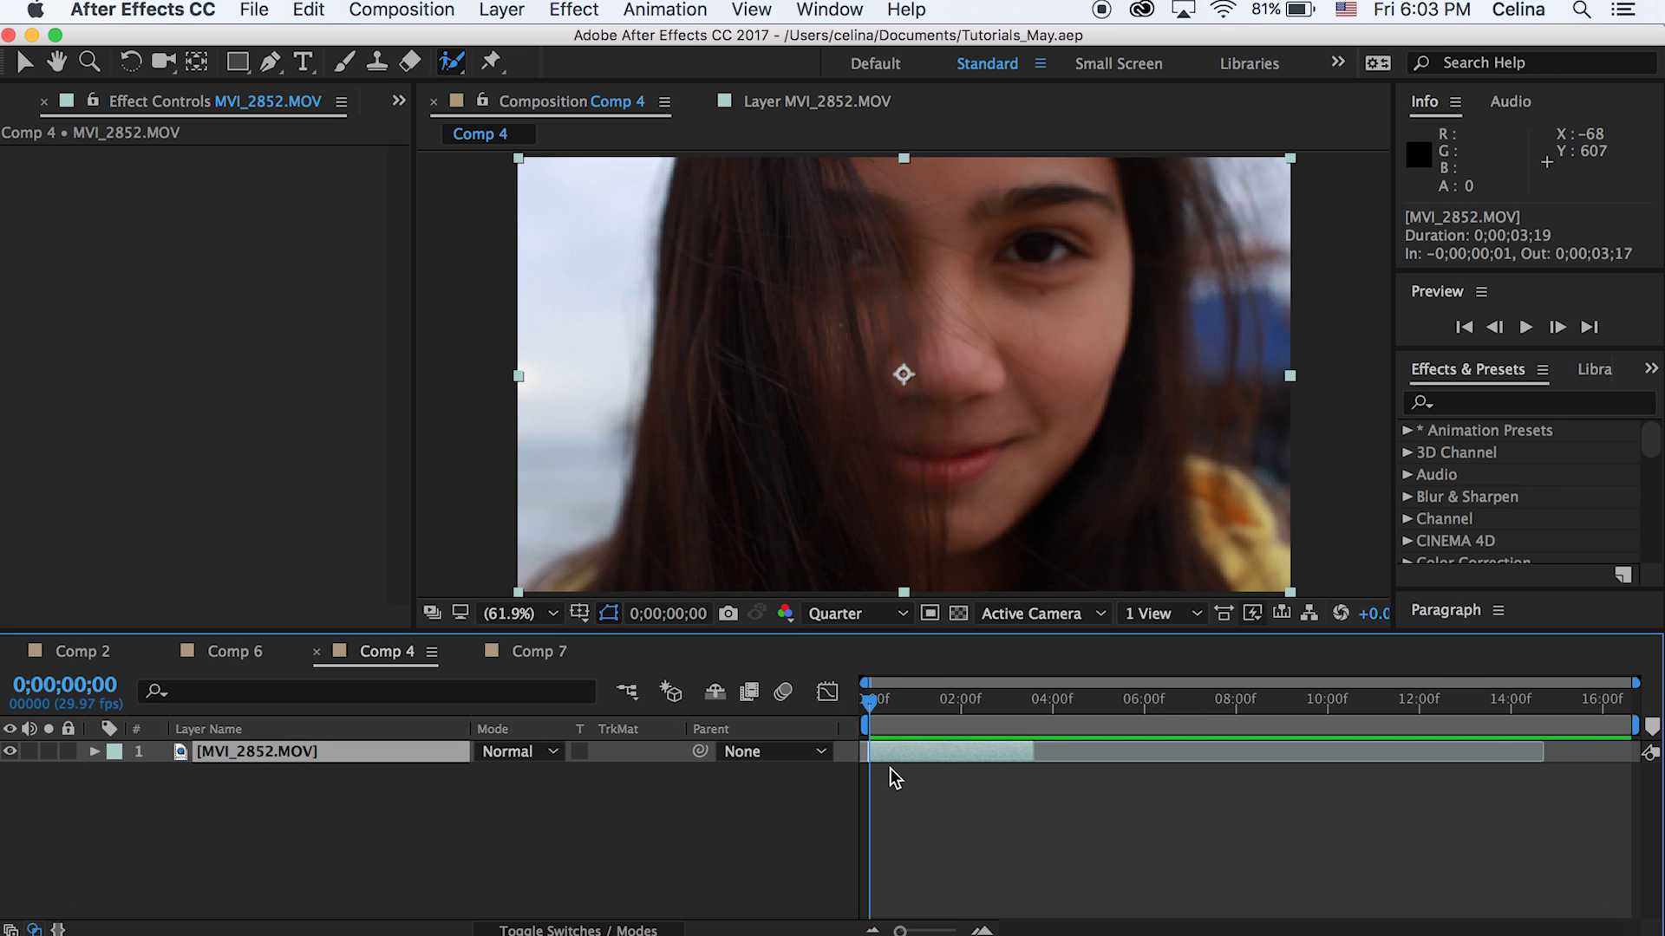
key(ctrl+d)
click(892, 787)
click(912, 760)
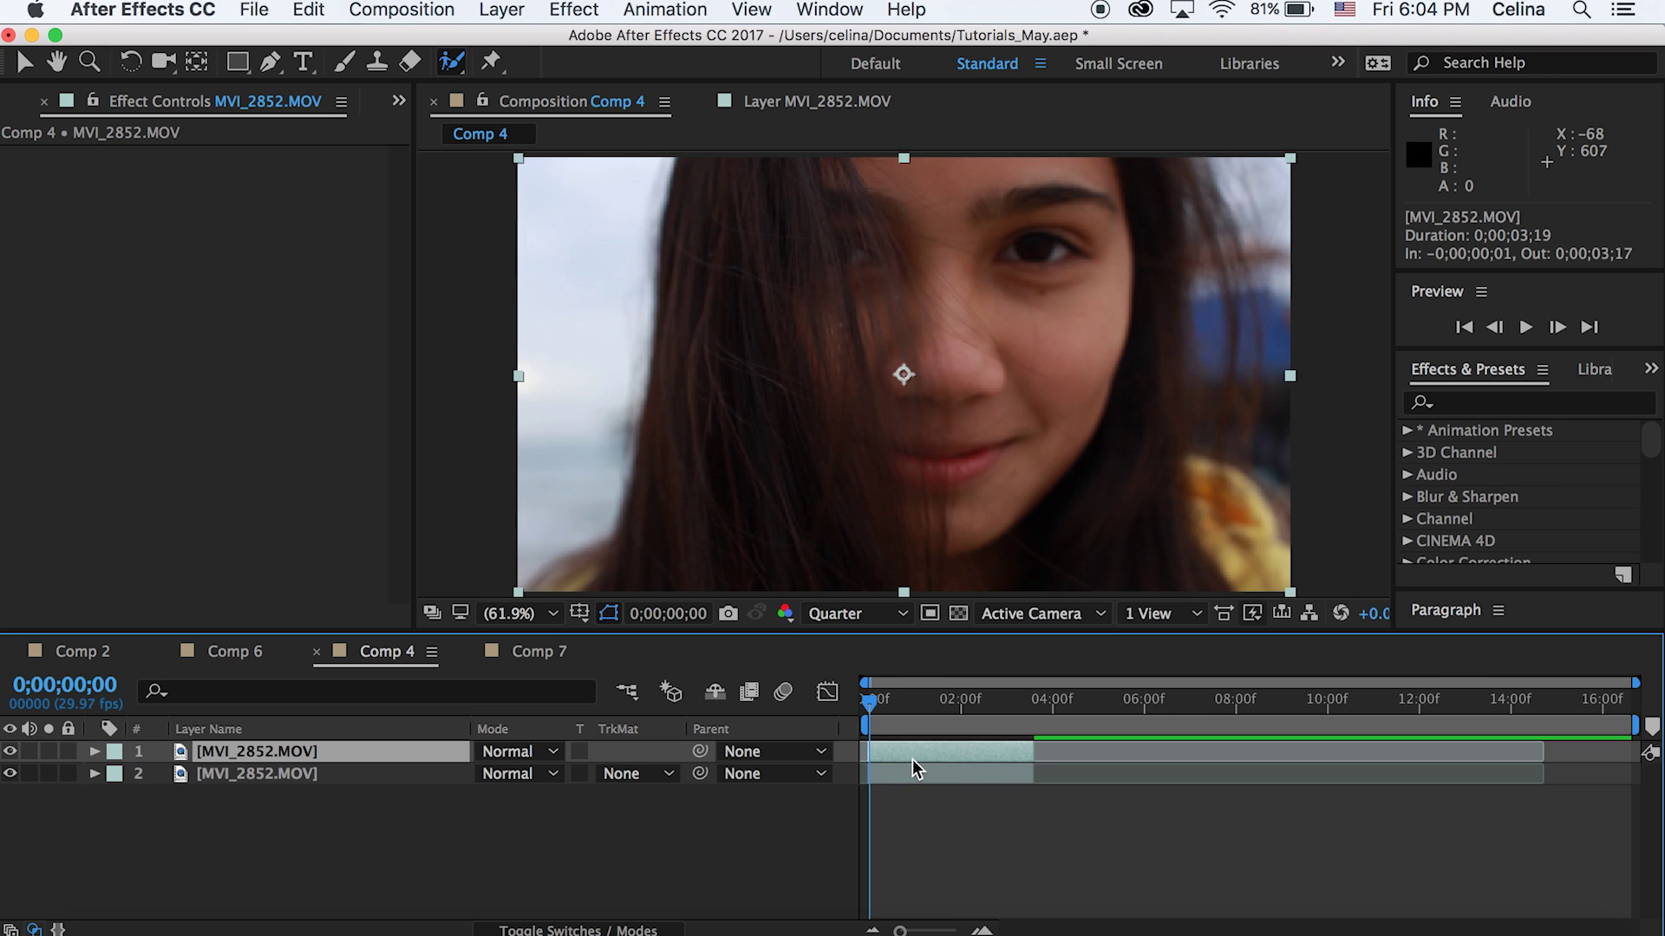
- Apply the Hue/Saturation effect to the upper copy and set its Master Hue to +221°
click(1585, 406)
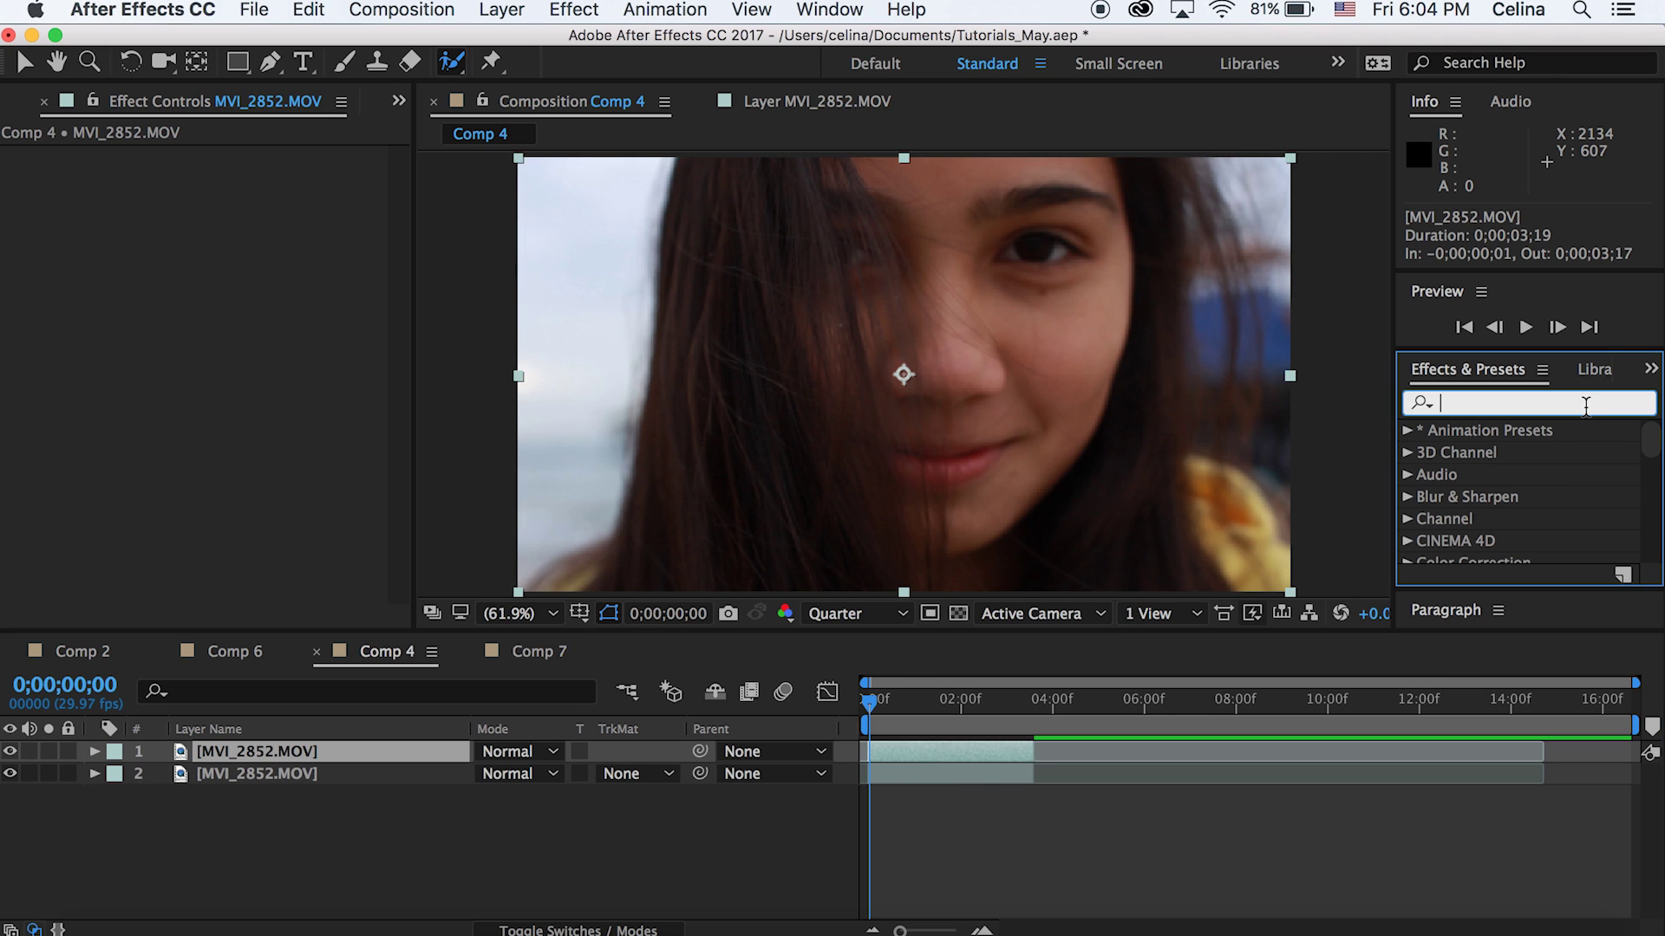
text(hue)
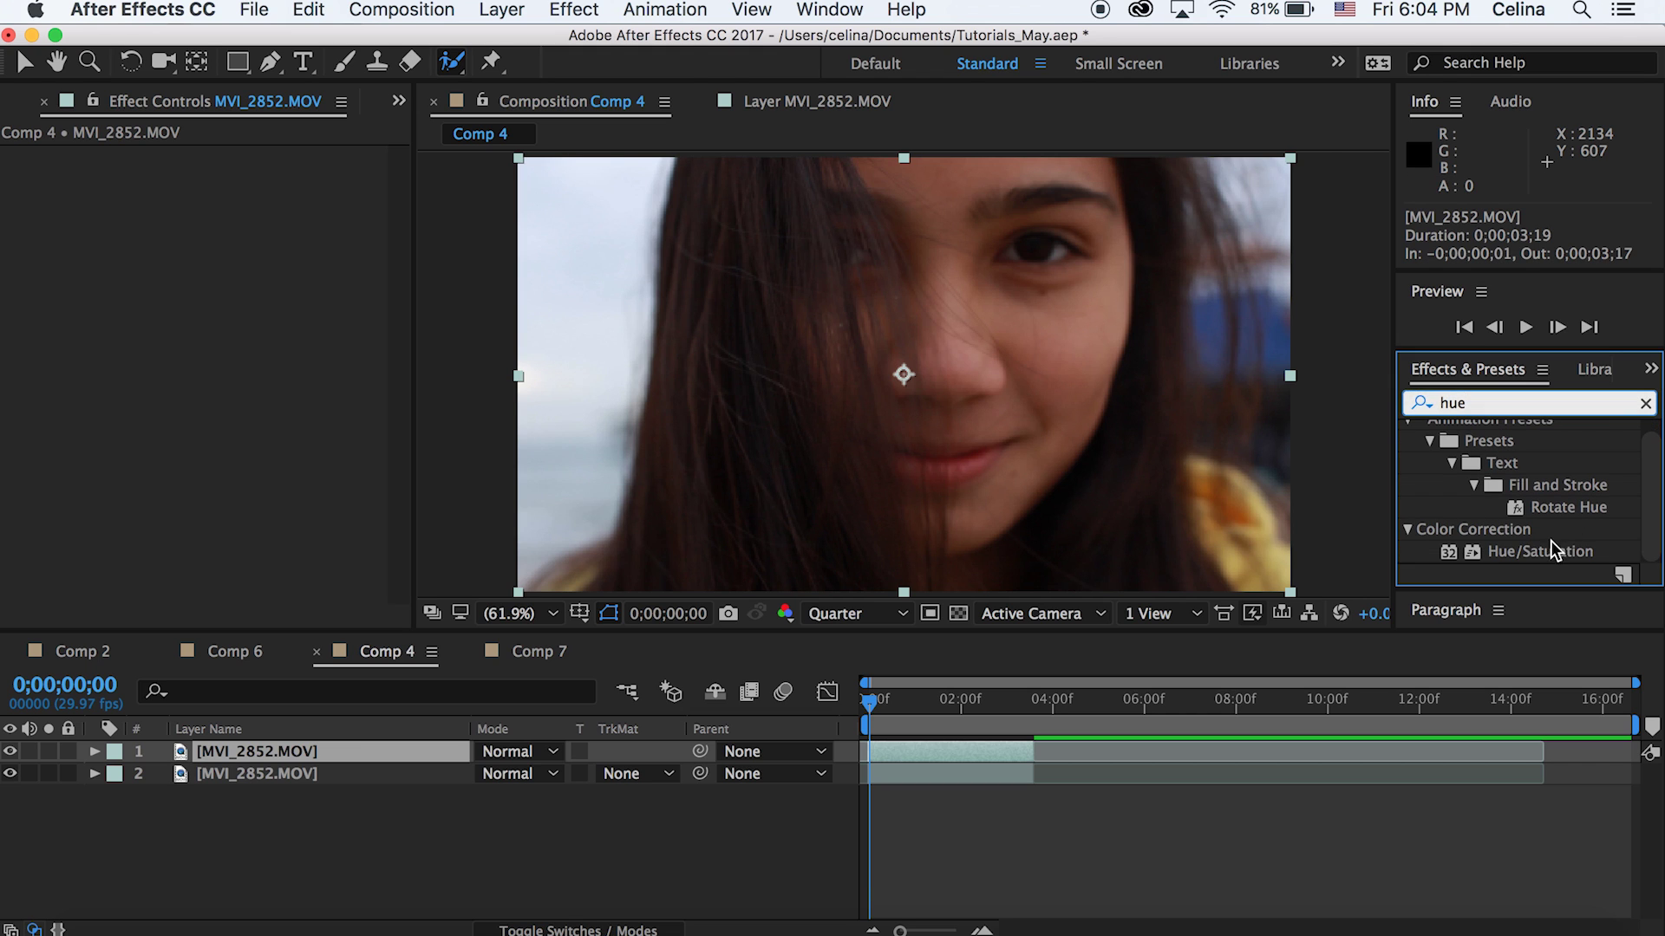
double_click(1544, 552)
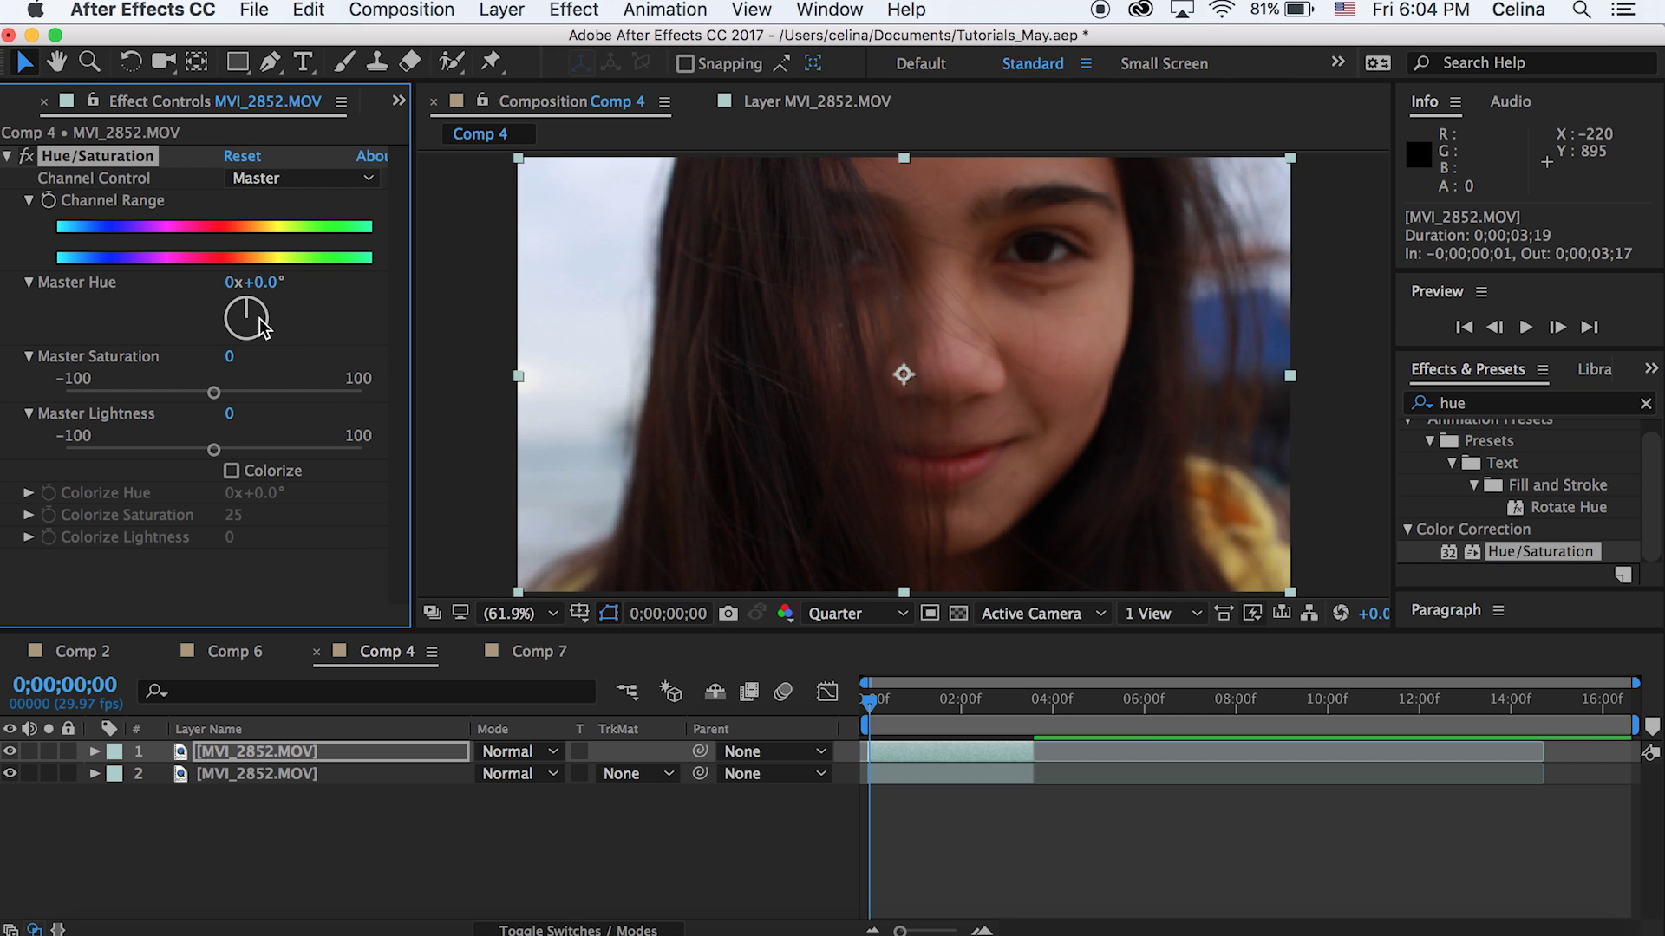
mouse_move(247, 317)
mouse_down()
mouse_move(256, 327)
mouse_move(233, 304)
mouse_move(236, 339)
mouse_up()
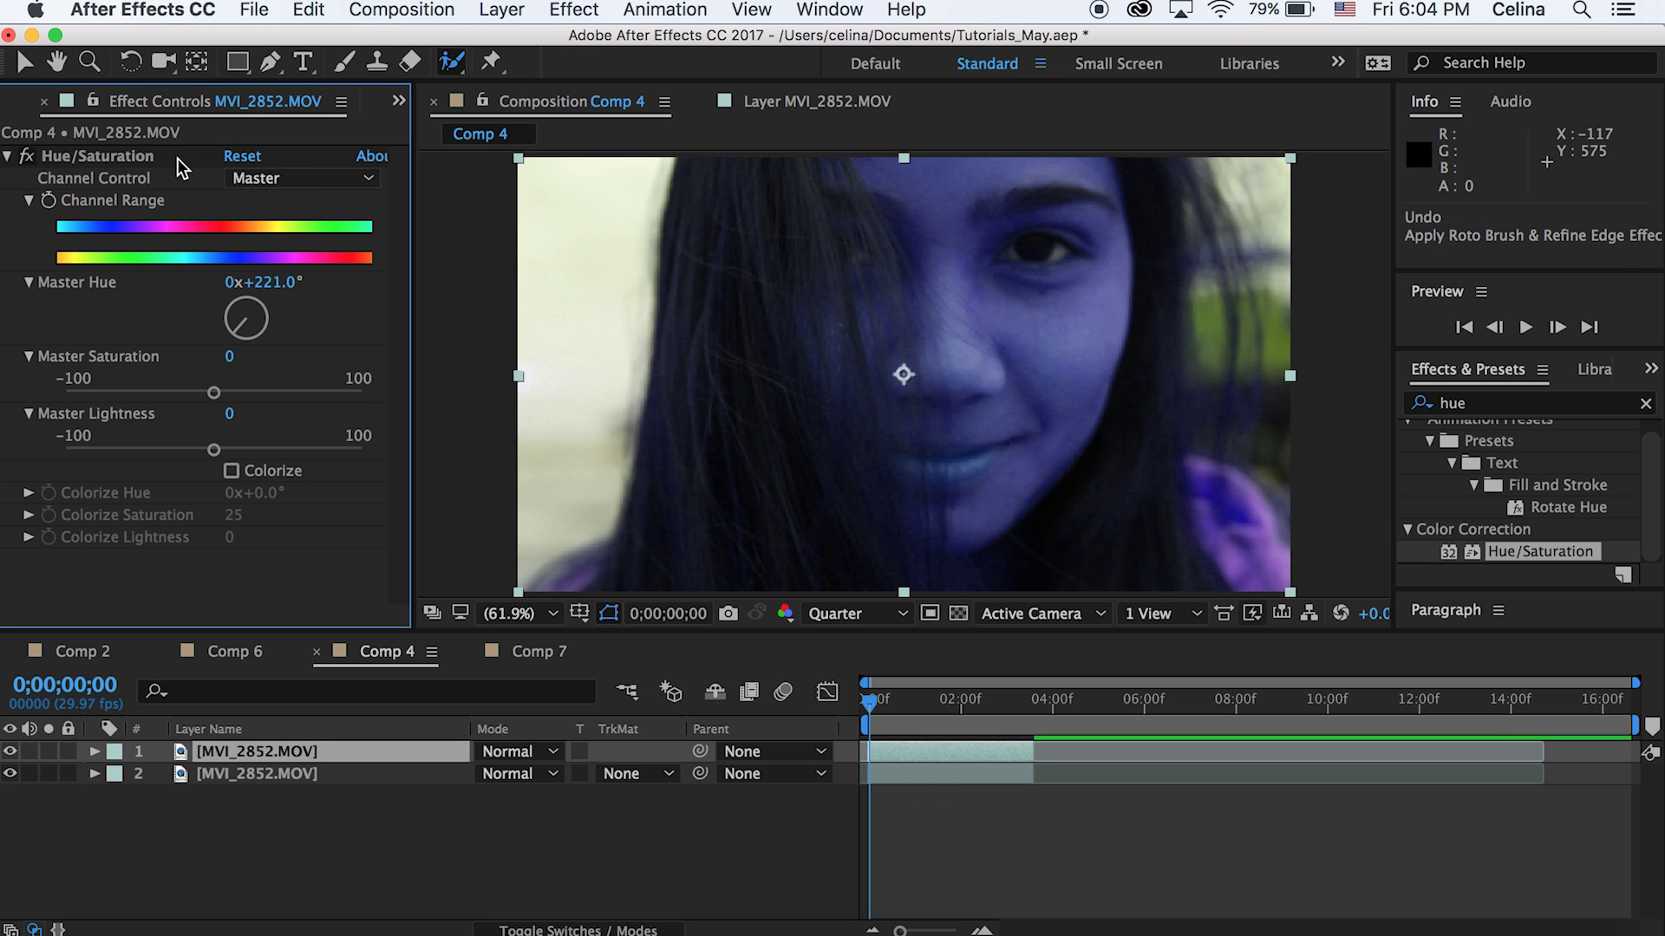
- Turn off Hue/Saturation and paint a Roto Brush selection over the visible eye's iris in the layer view, fitted to the panel
click(27, 156)
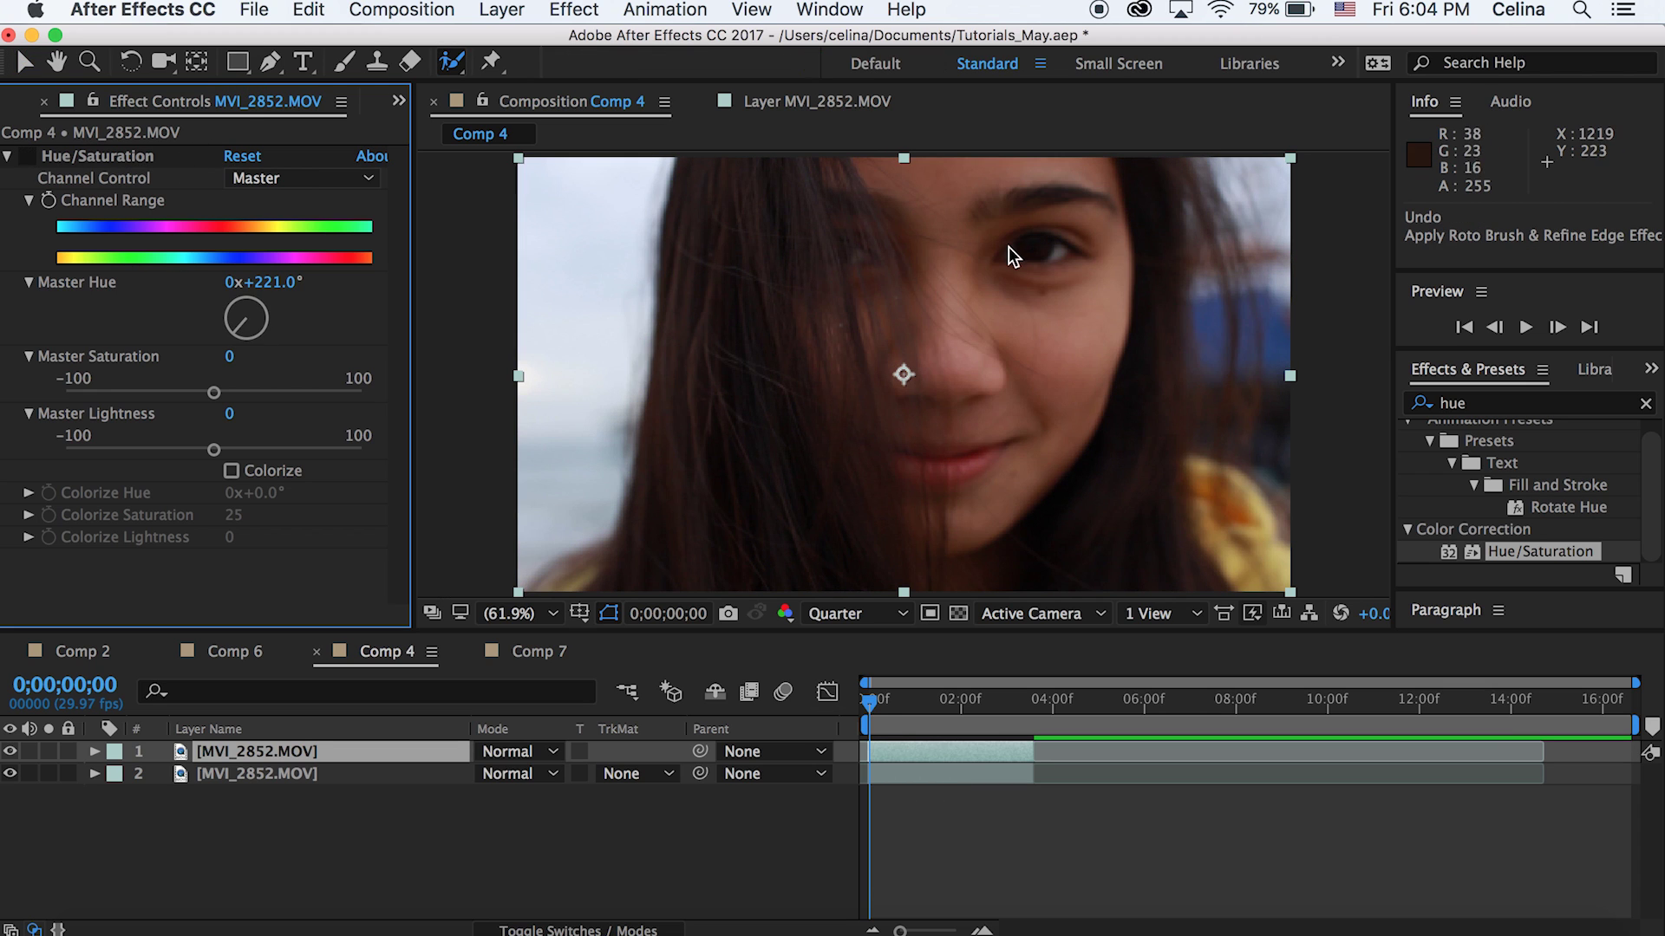
double_click(944, 248)
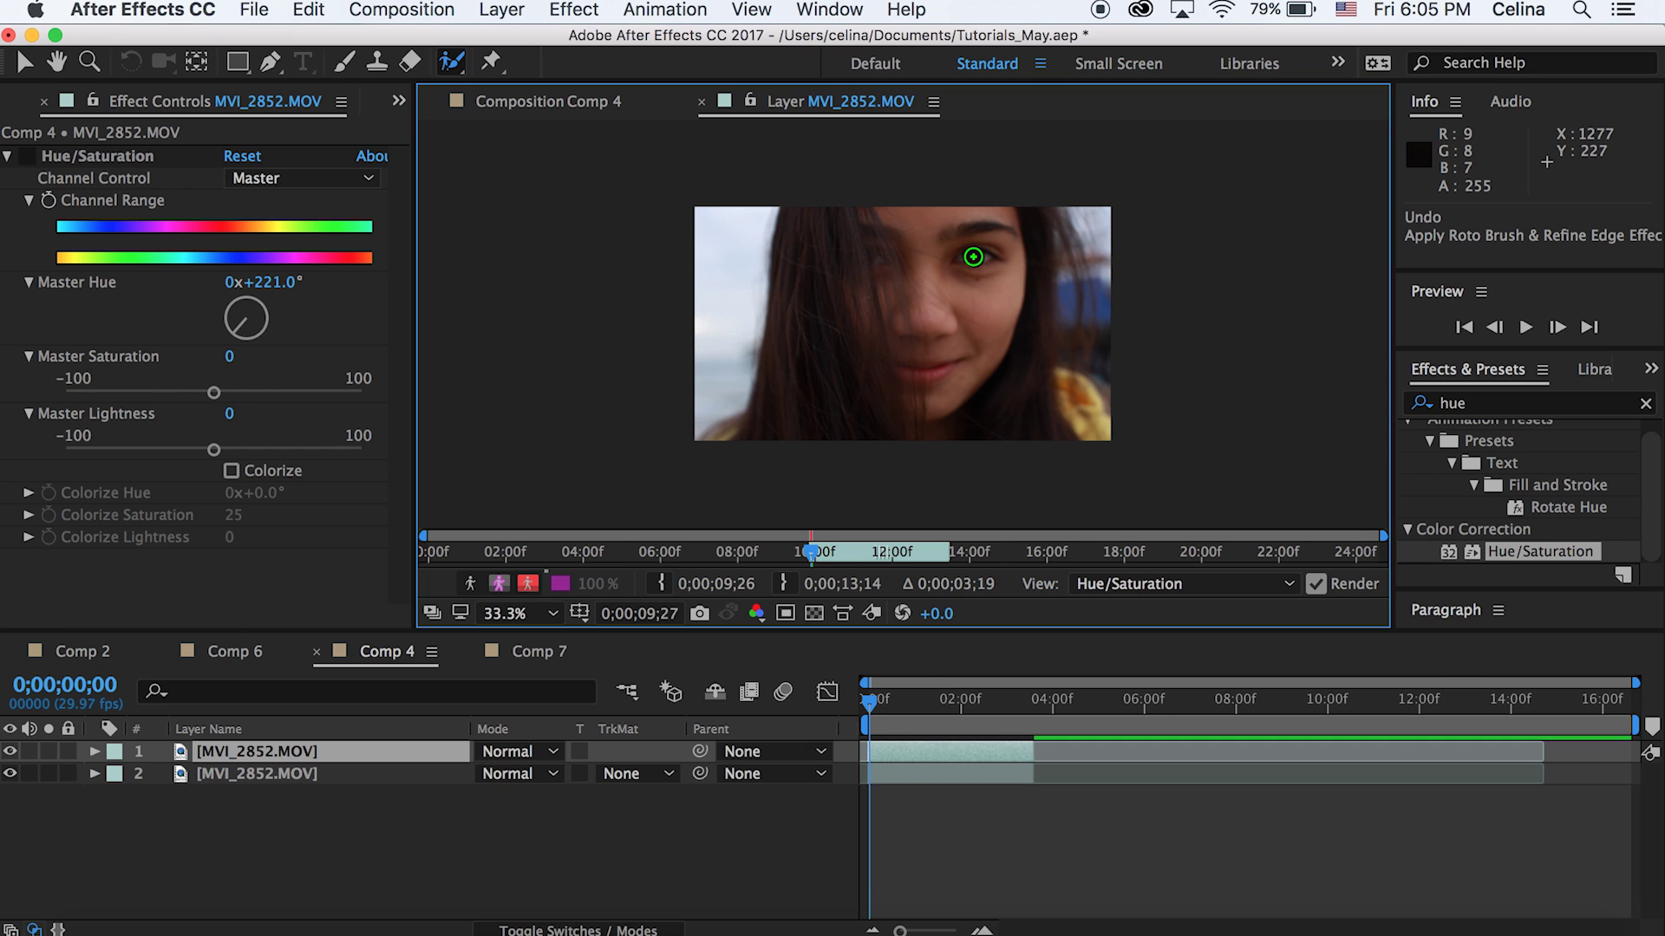
click(972, 257)
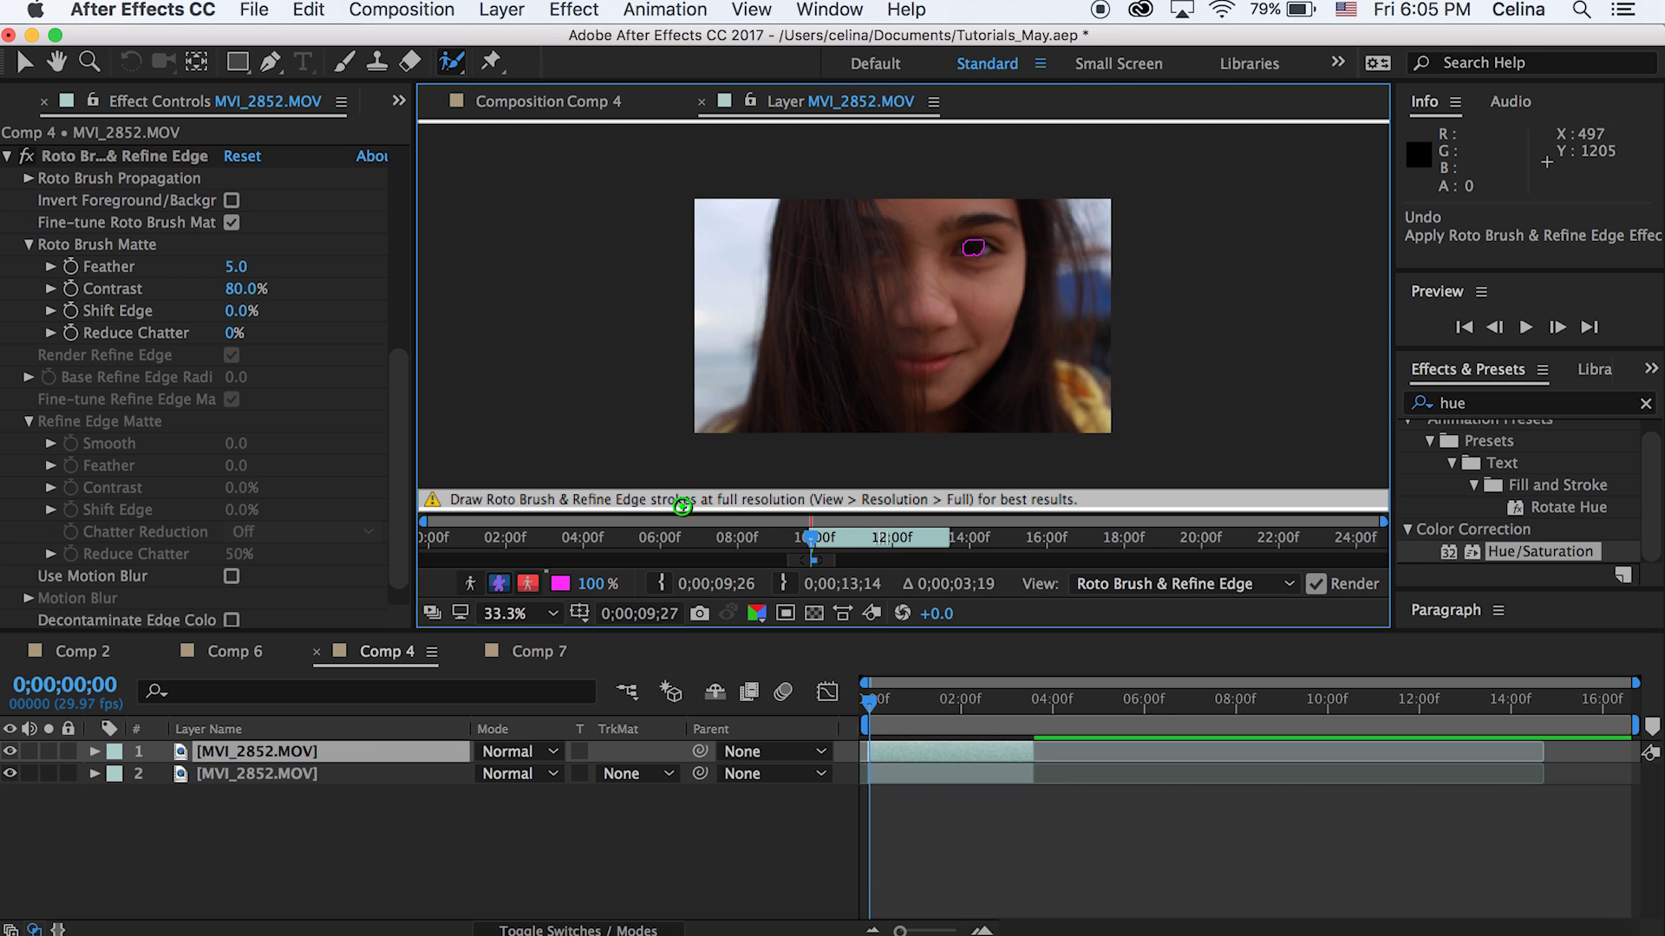
click(502, 614)
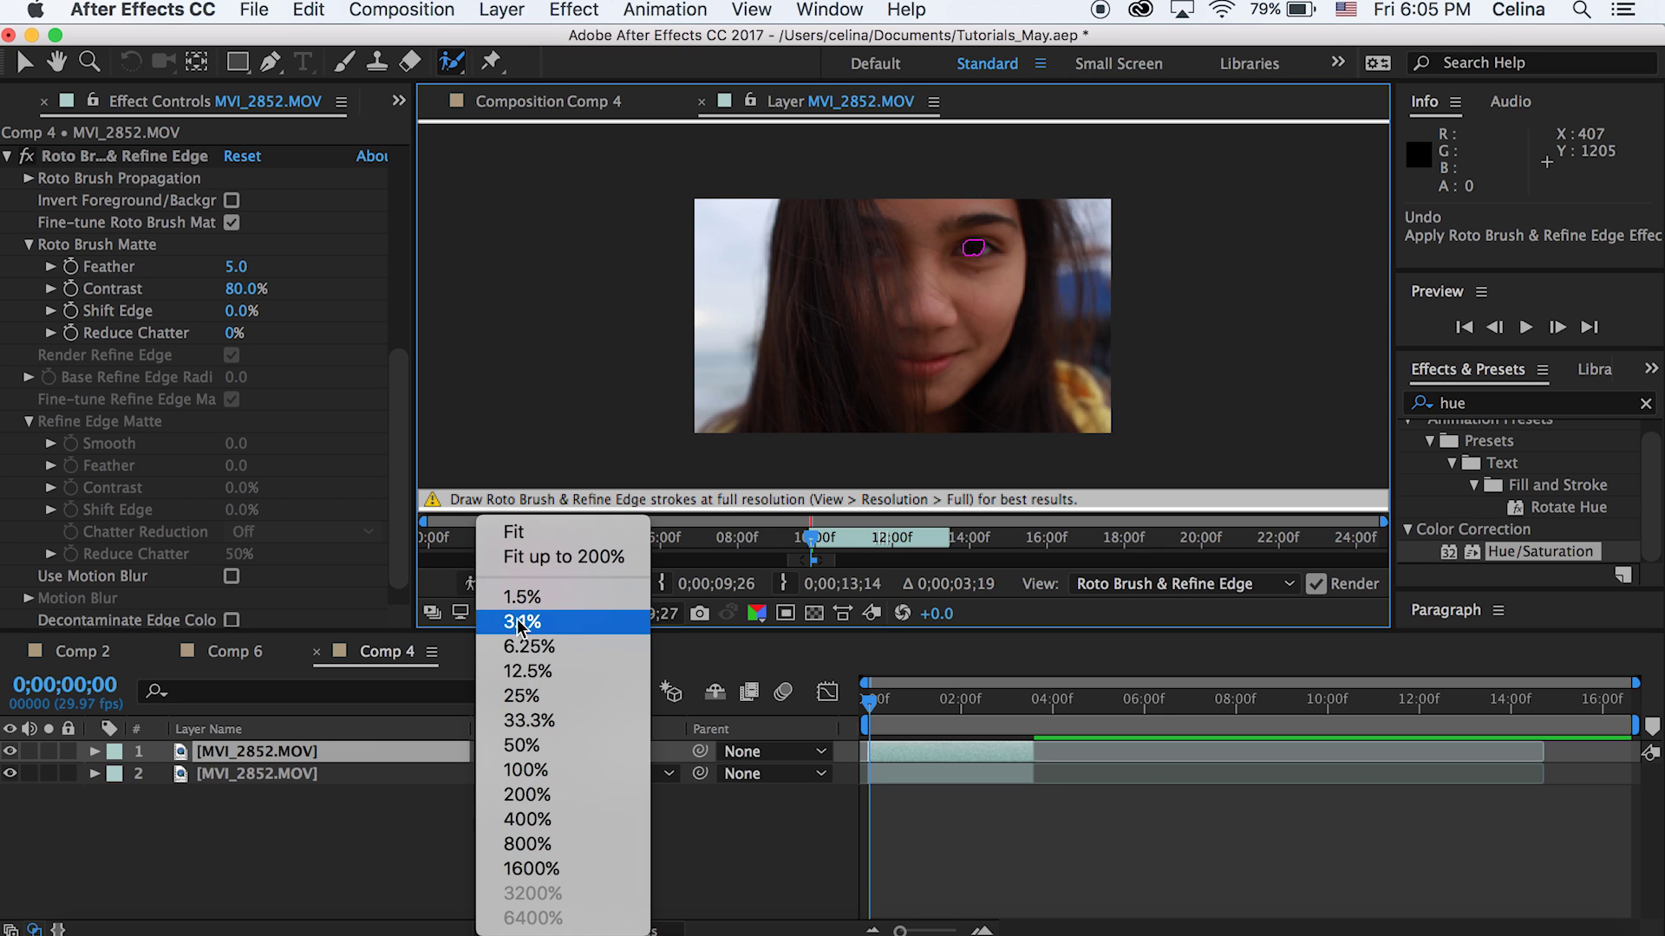
click(564, 532)
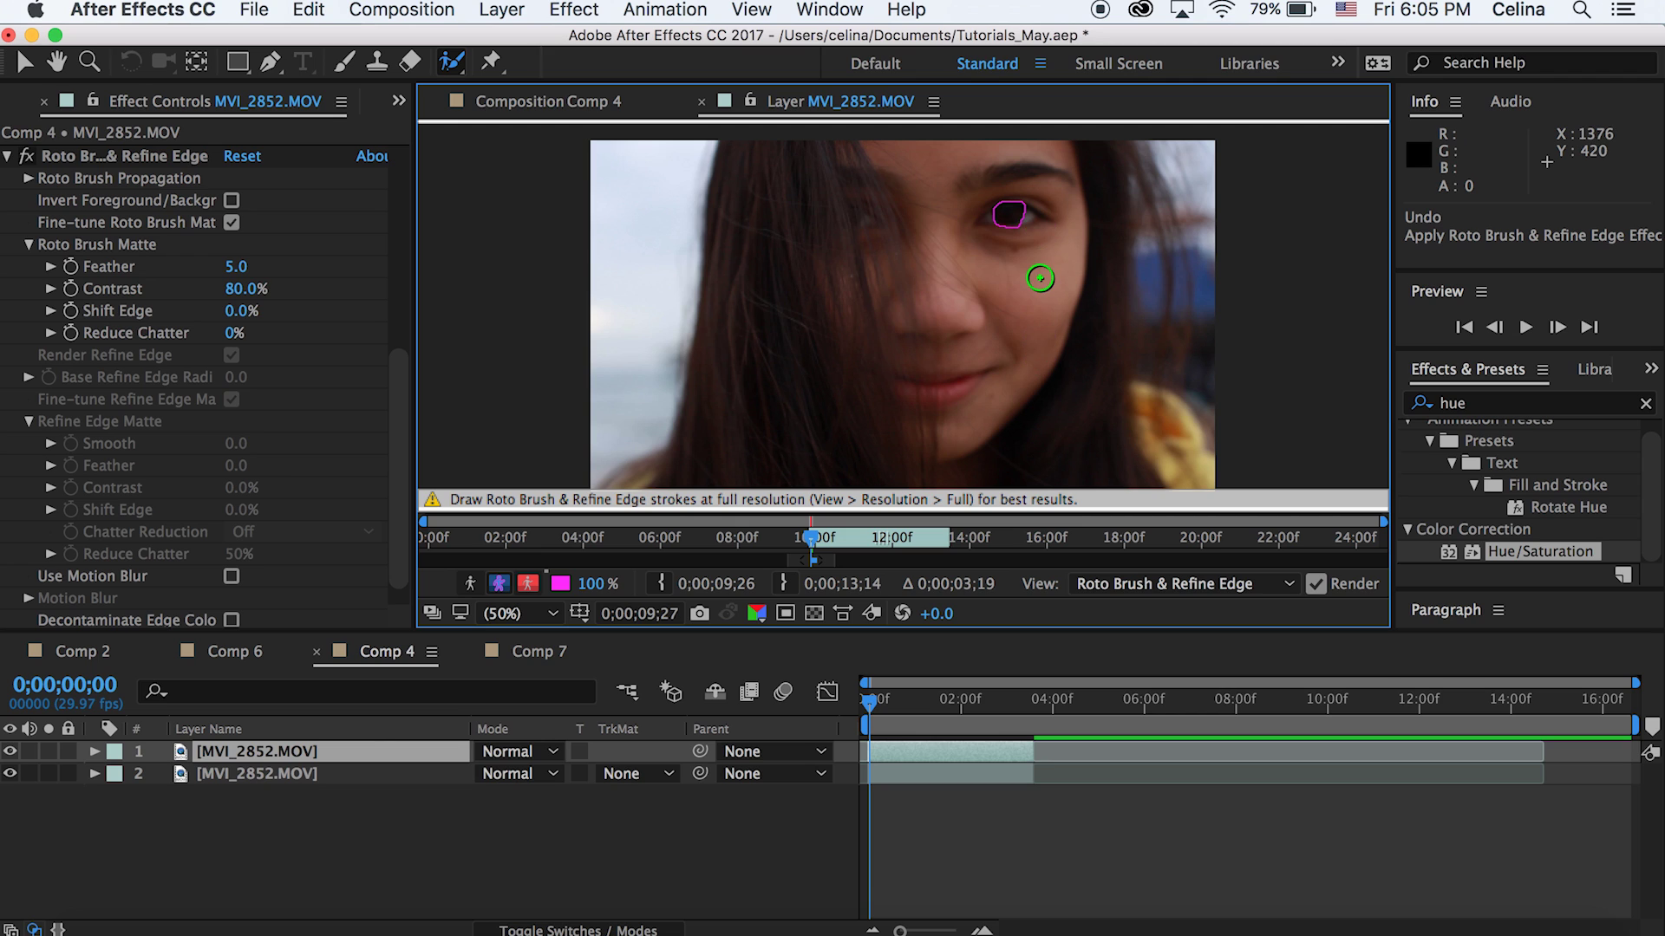
- Propagate the Roto Brush outline around the iris frame by frame up to 0;00;00;07
key(Page_Up)
key(Page_Down)
key(Page_Down)
key(Page_Down)
key(Page_Down)
key(Page_Down)
key(Page_Down)
key(Page_Down)
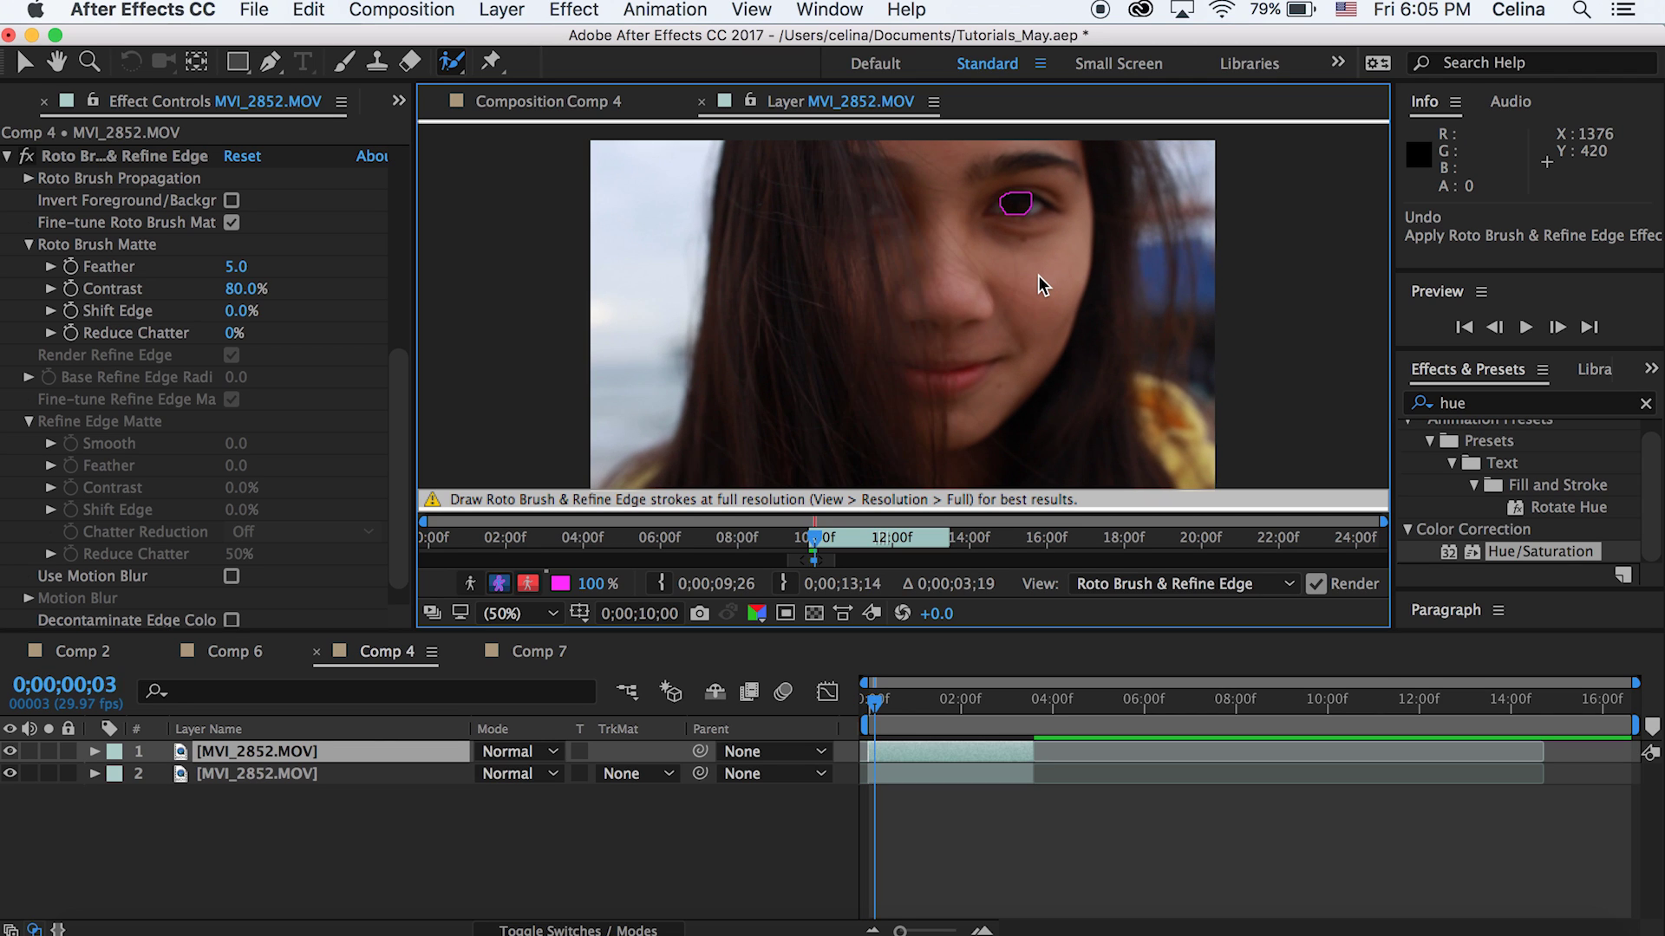
key(Page_Up)
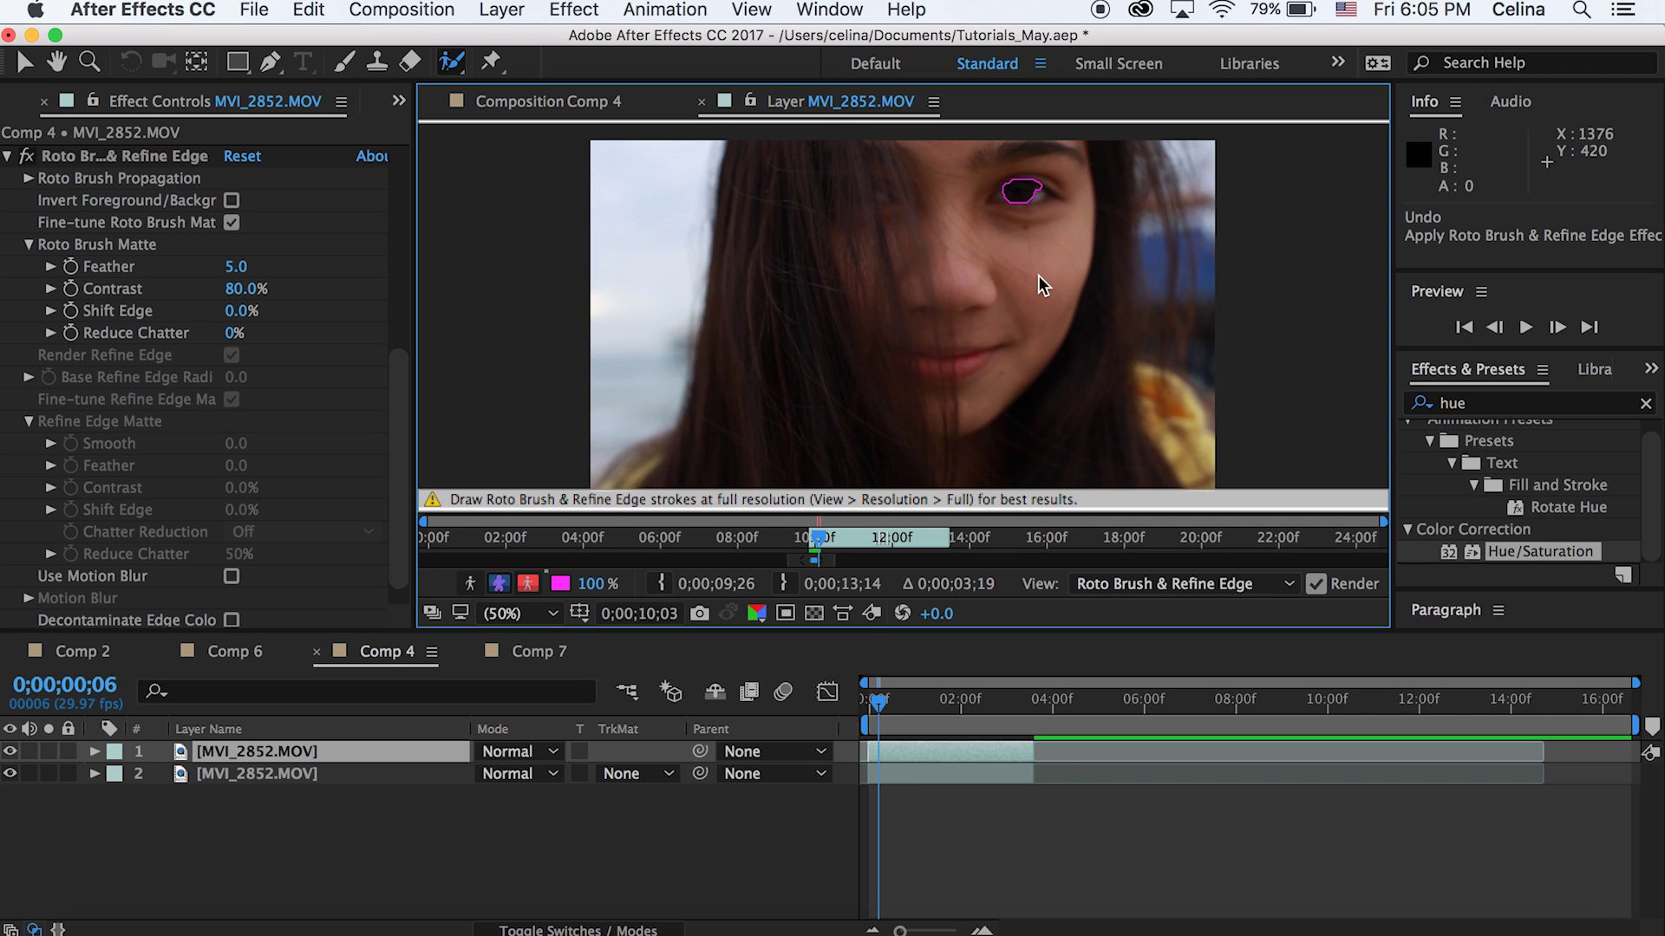
key(Page_Down)
key(Page_Down)
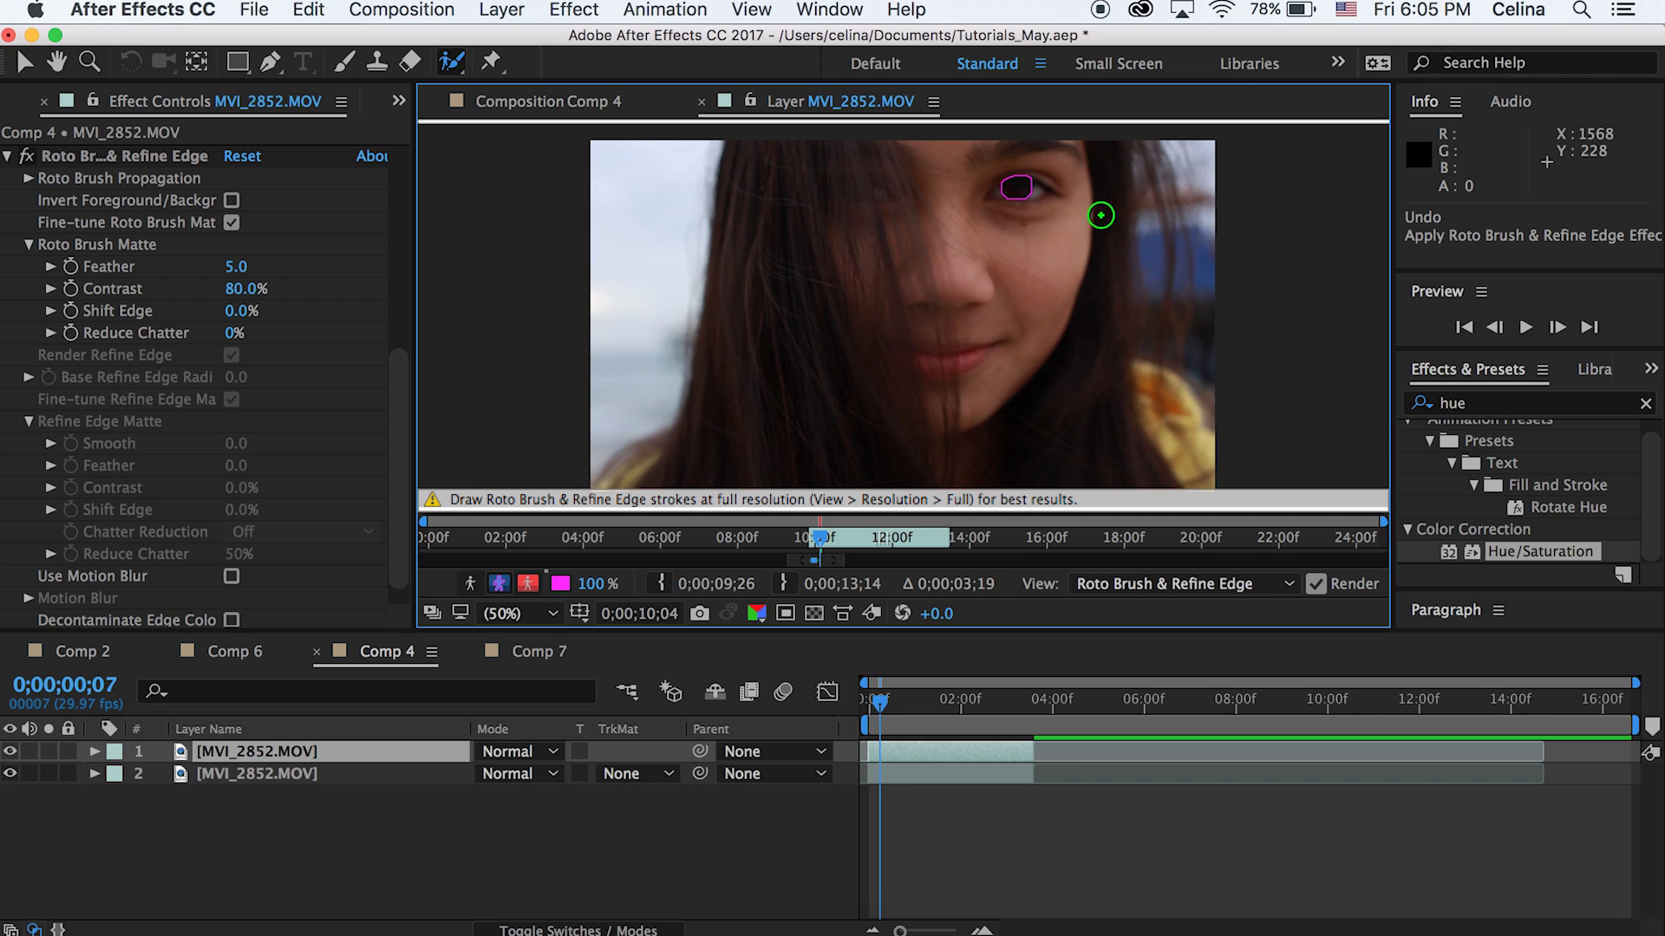
- Return to the composition view, turn Hue/Saturation back on and set Master Hue to -221°
click(607, 95)
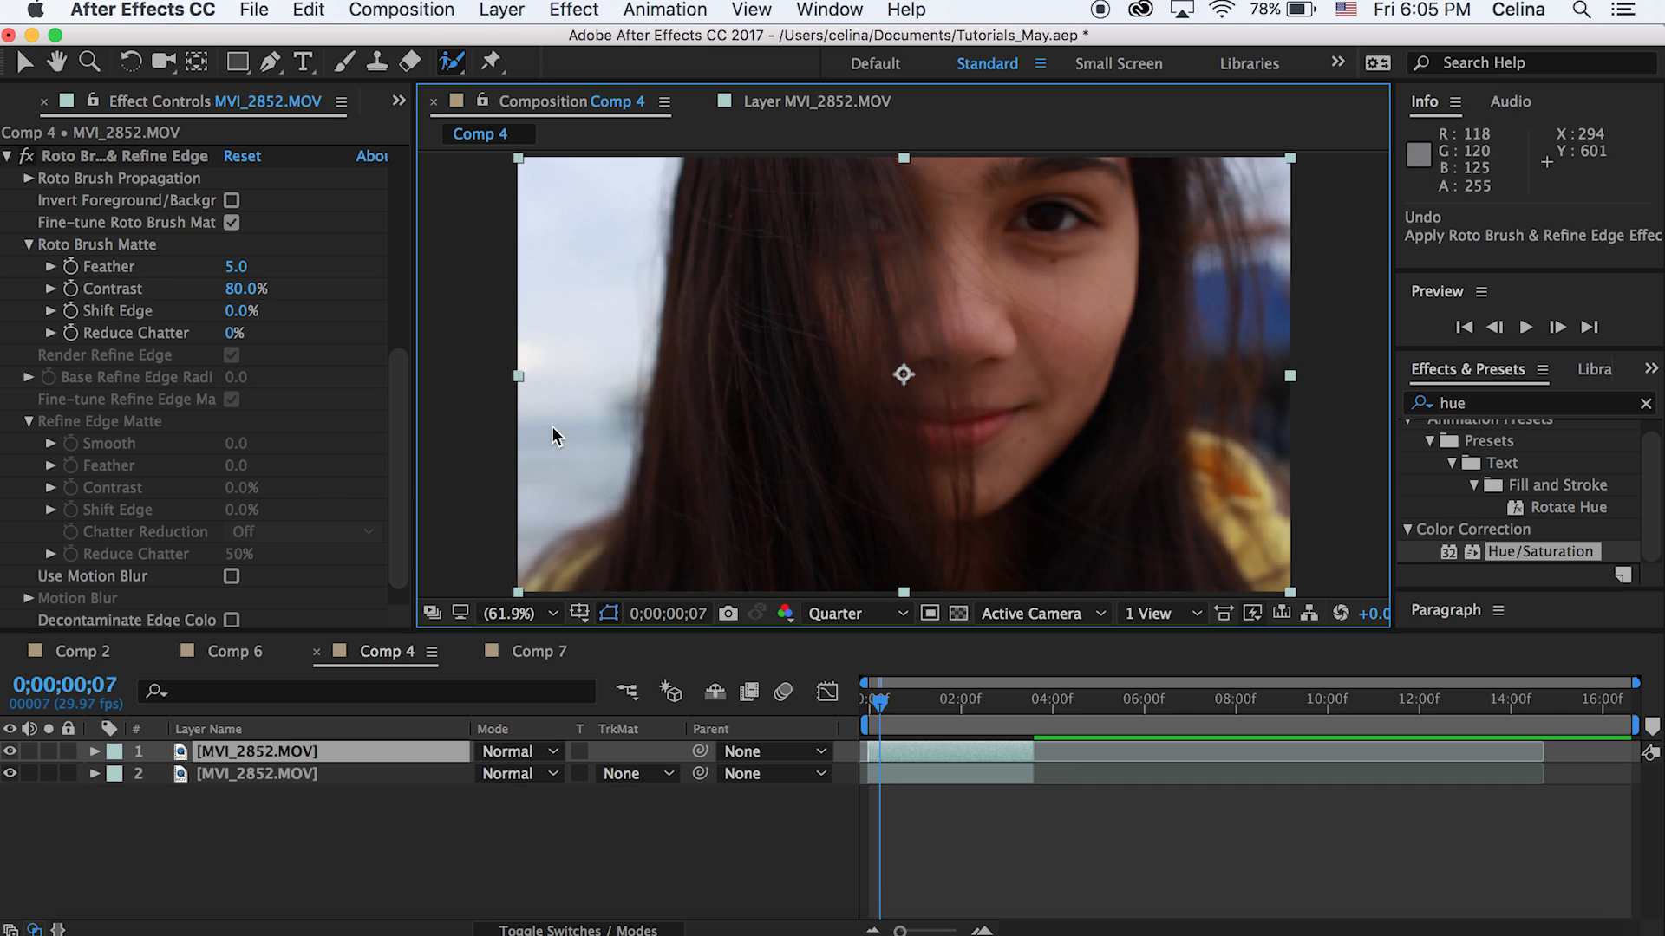
scroll(283, 476, down, 2)
scroll(283, 476, up, 10)
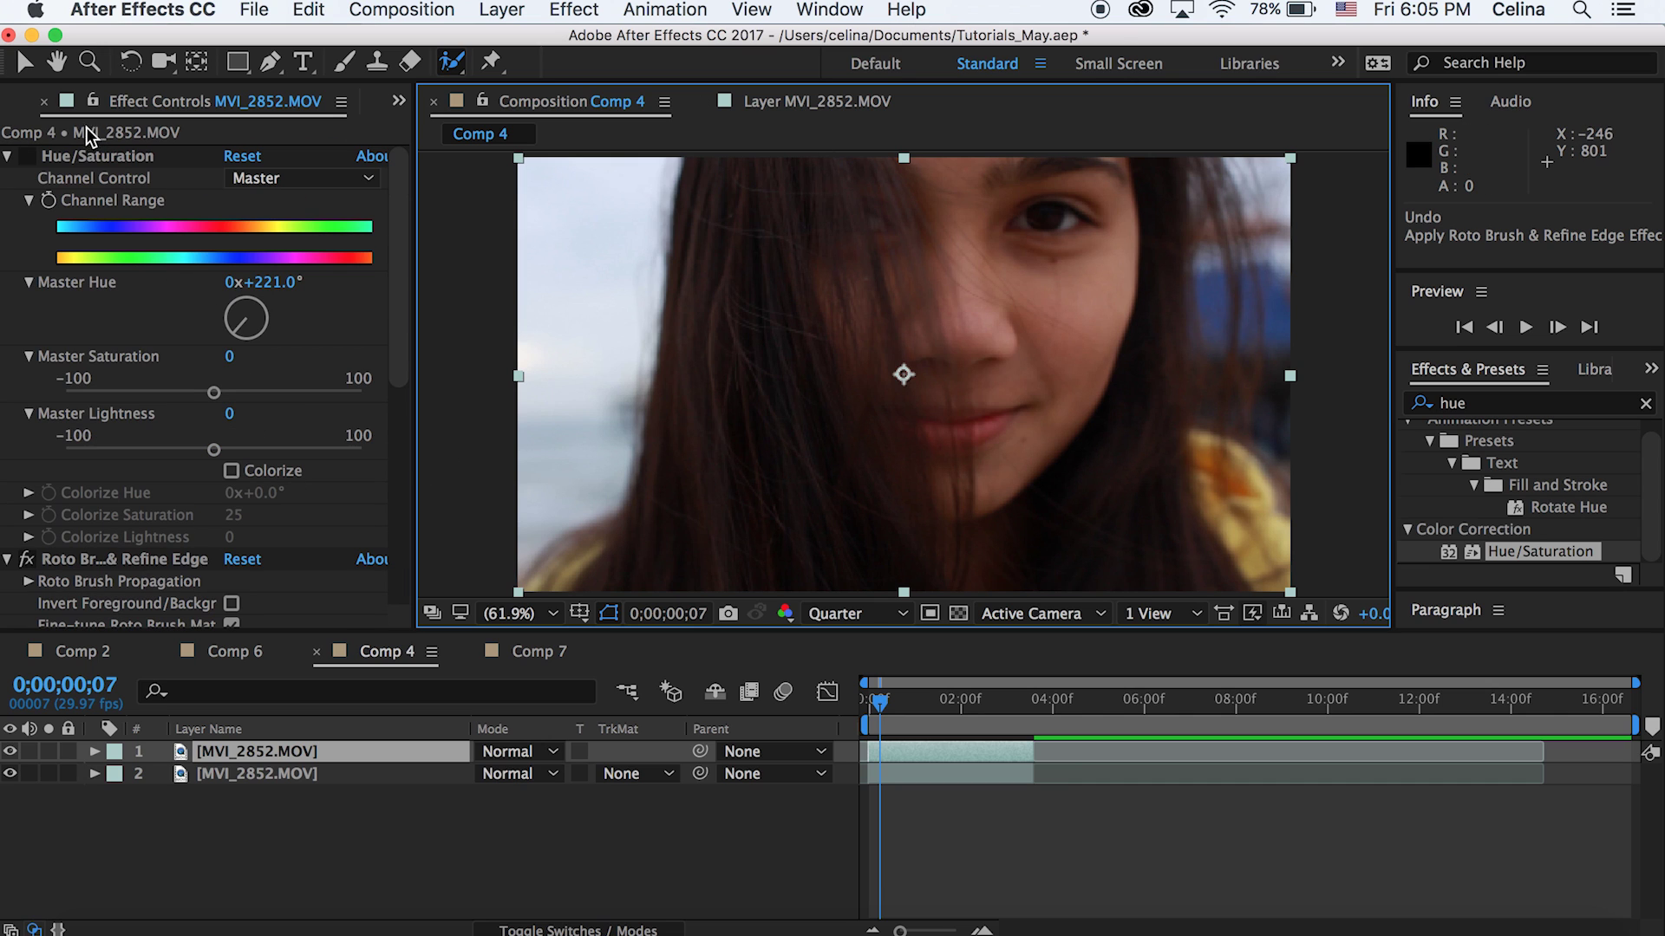
click(28, 159)
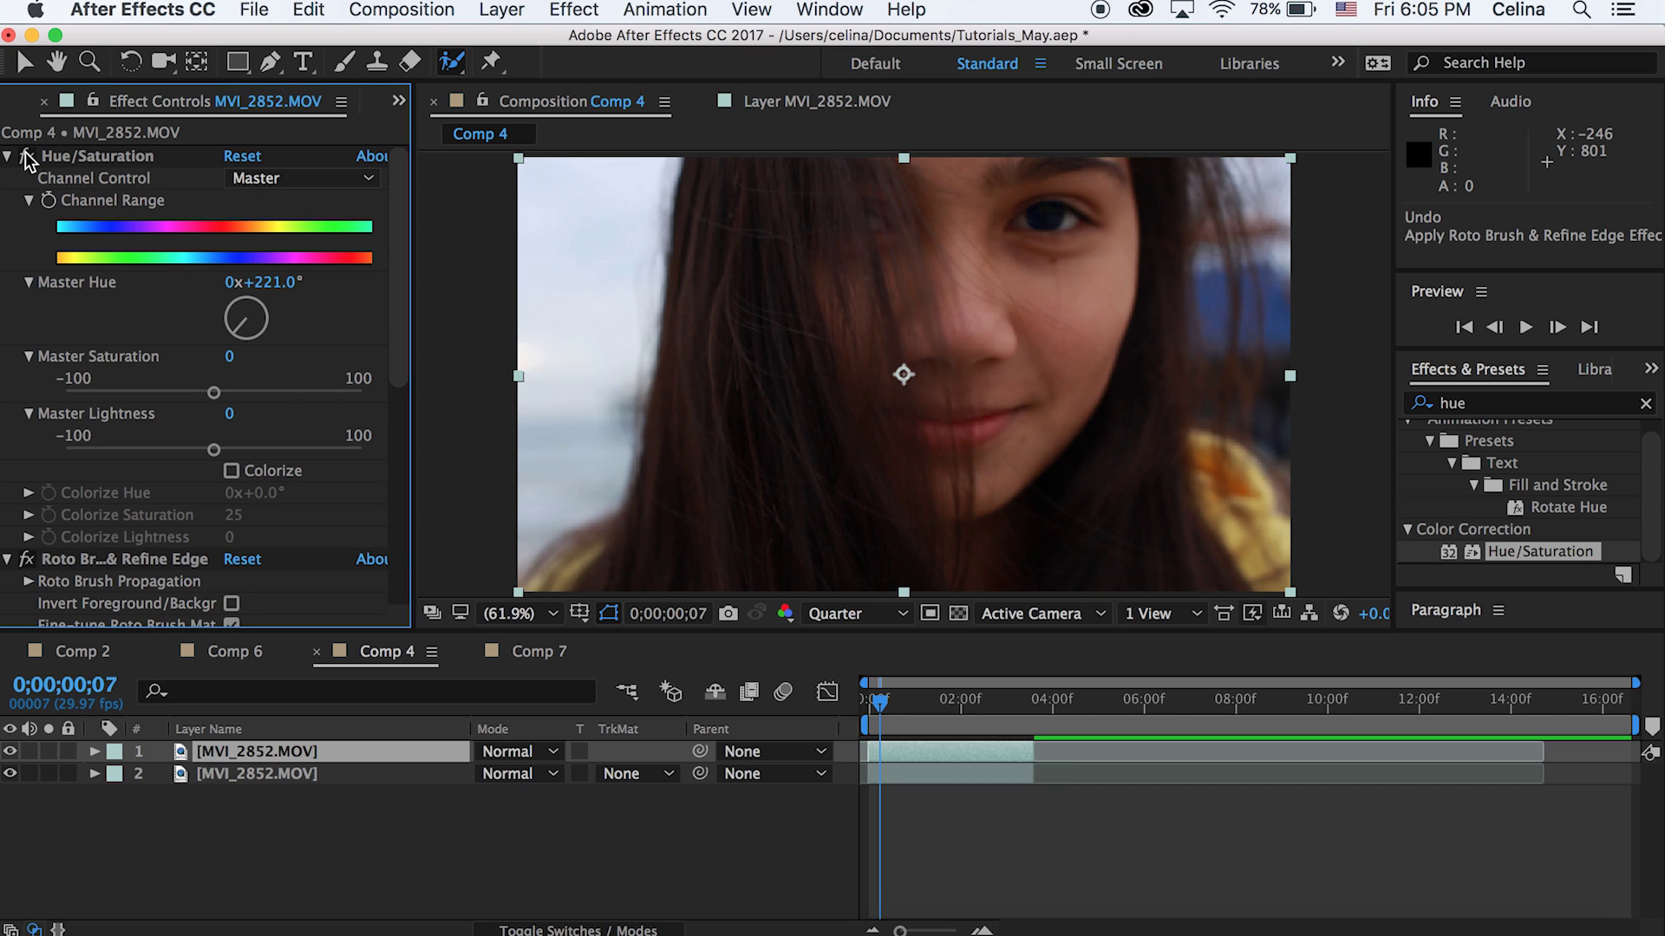
drag(248, 345, 253, 326)
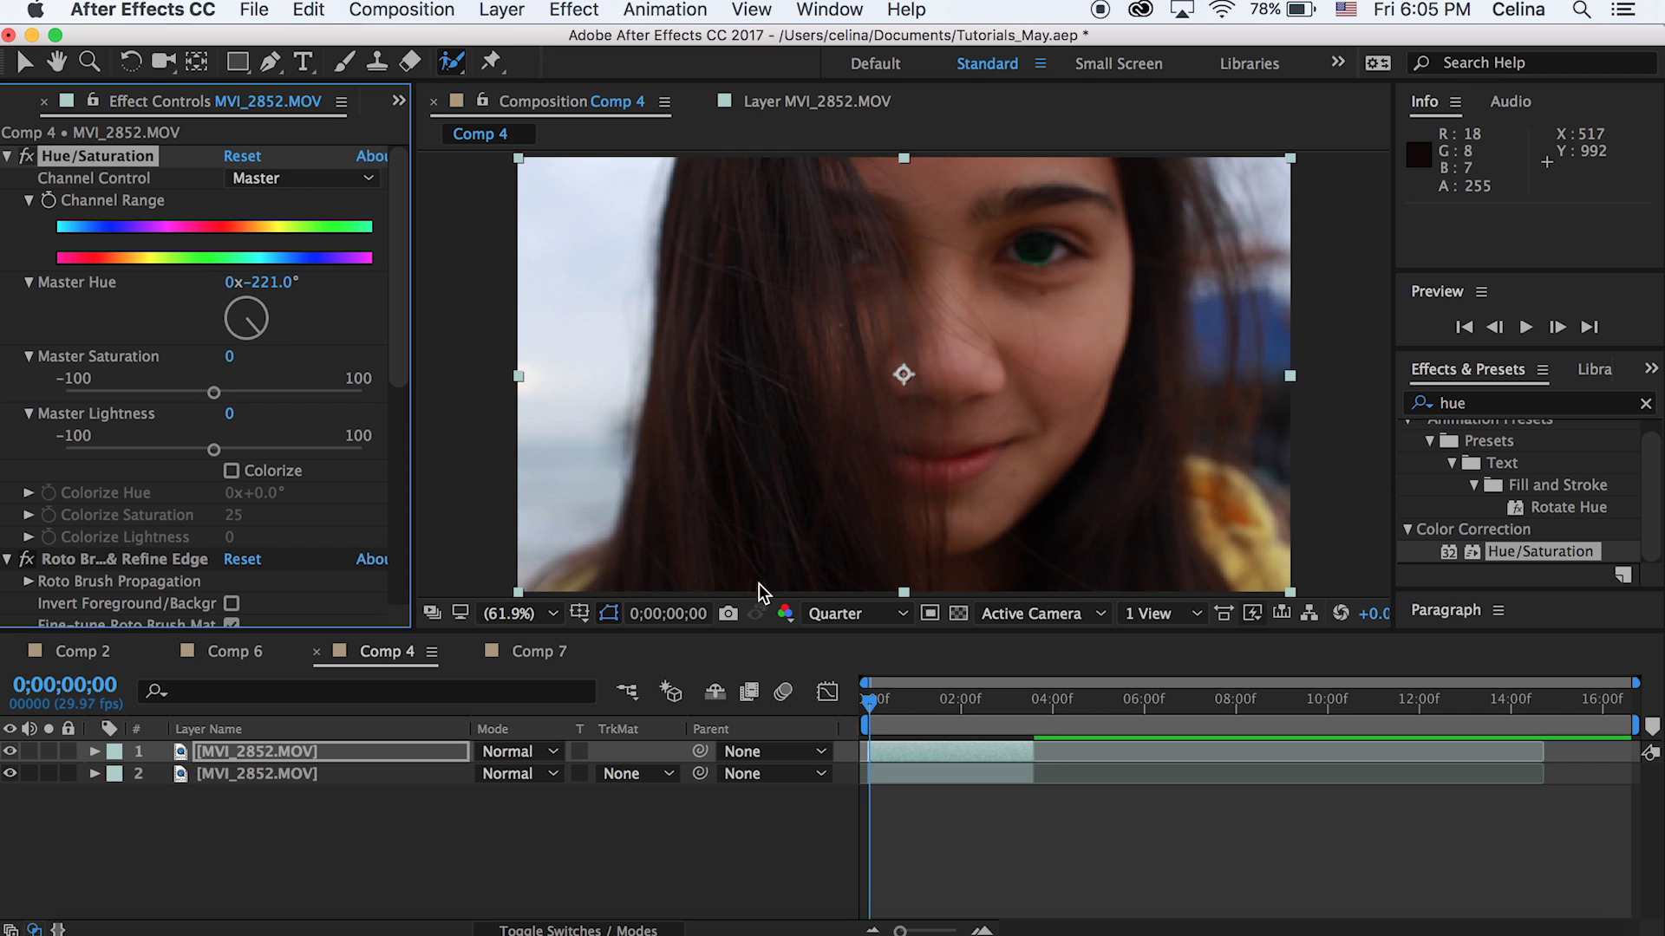
- Preview the recoloured eye in the composition from the first frame, then stop playback
drag(870, 704, 830, 704)
key(space)
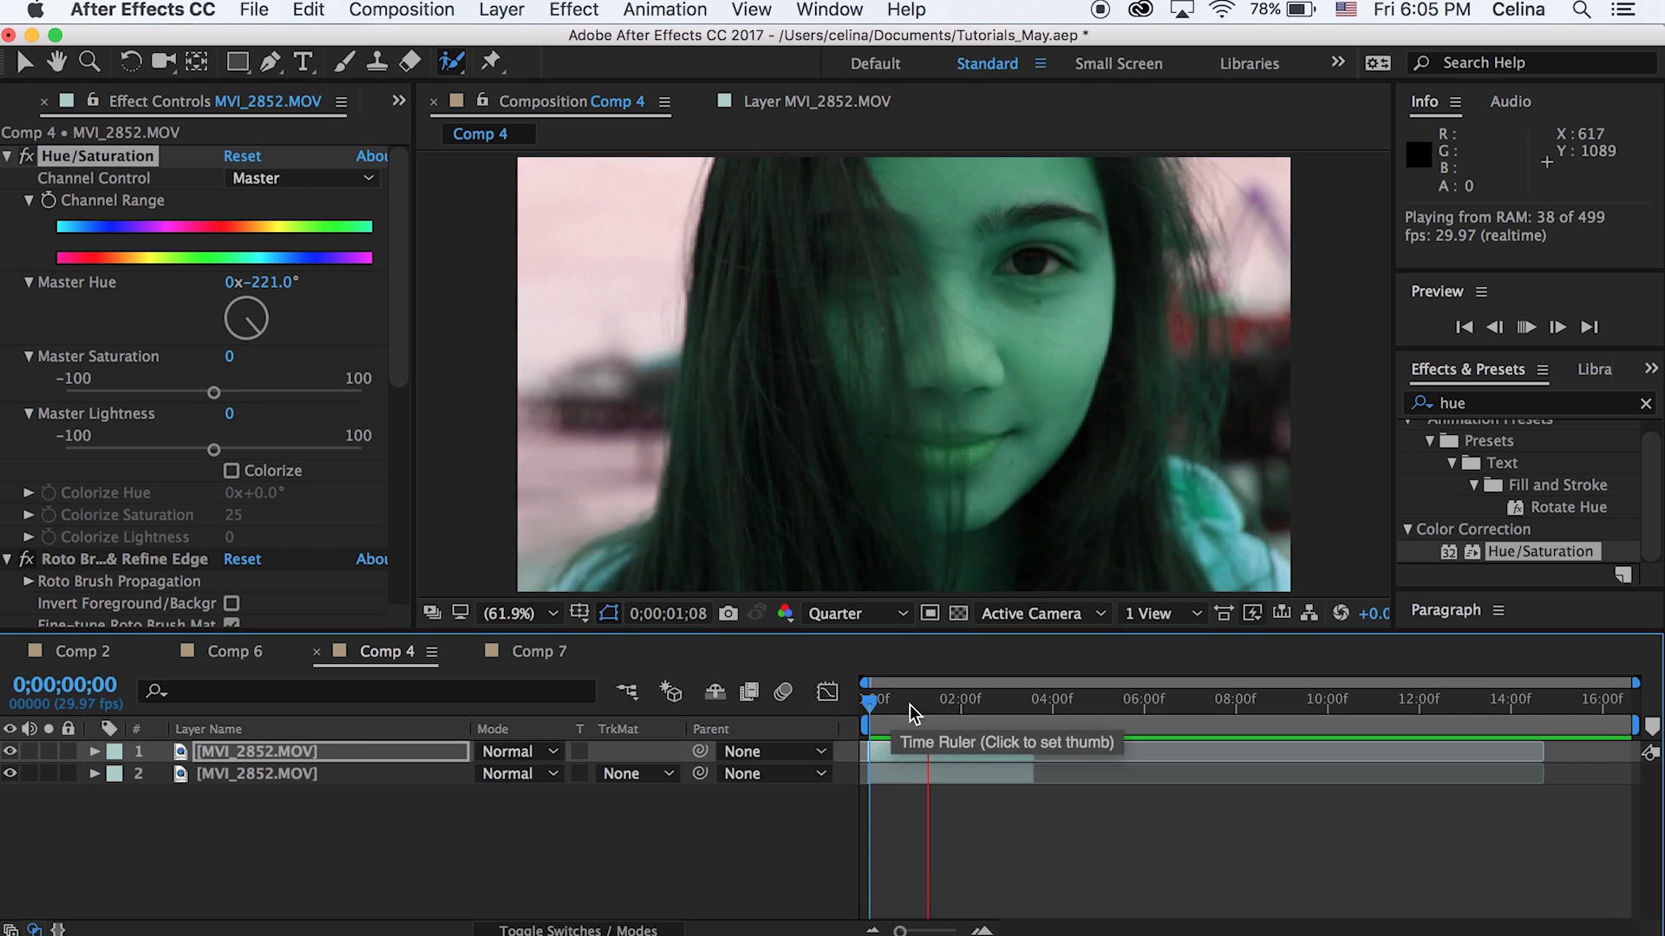
key(space)
- Turn off Hue/Saturation on the upper layer and go to 0;00;00;06 in its layer view
click(902, 754)
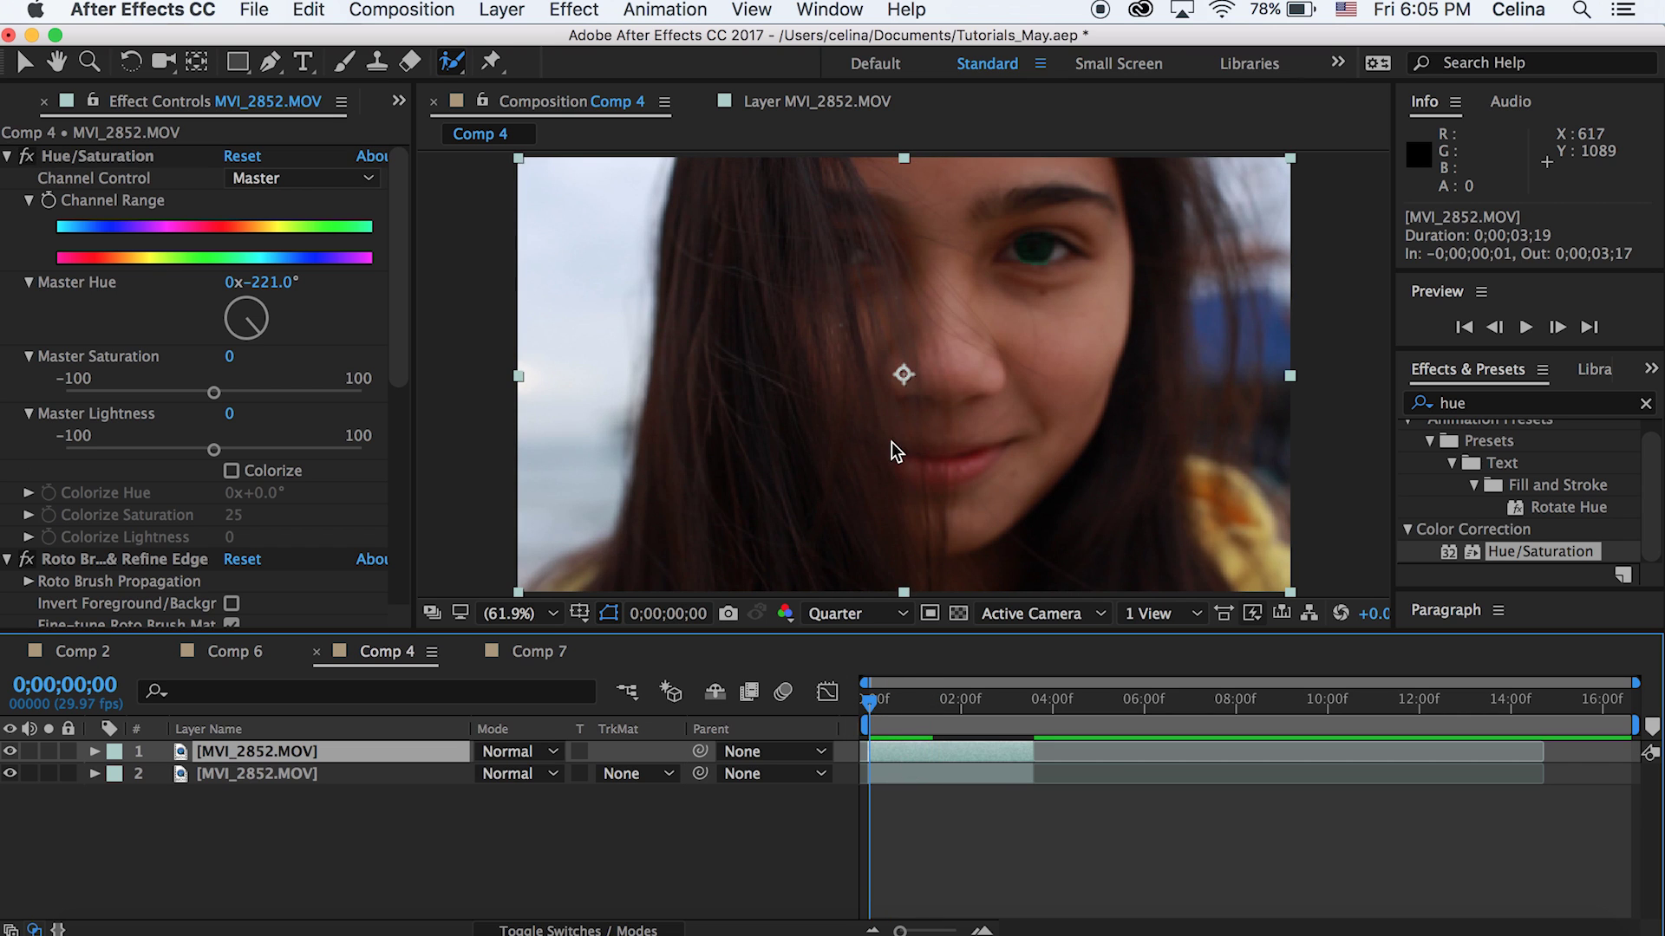
click(900, 339)
click(27, 157)
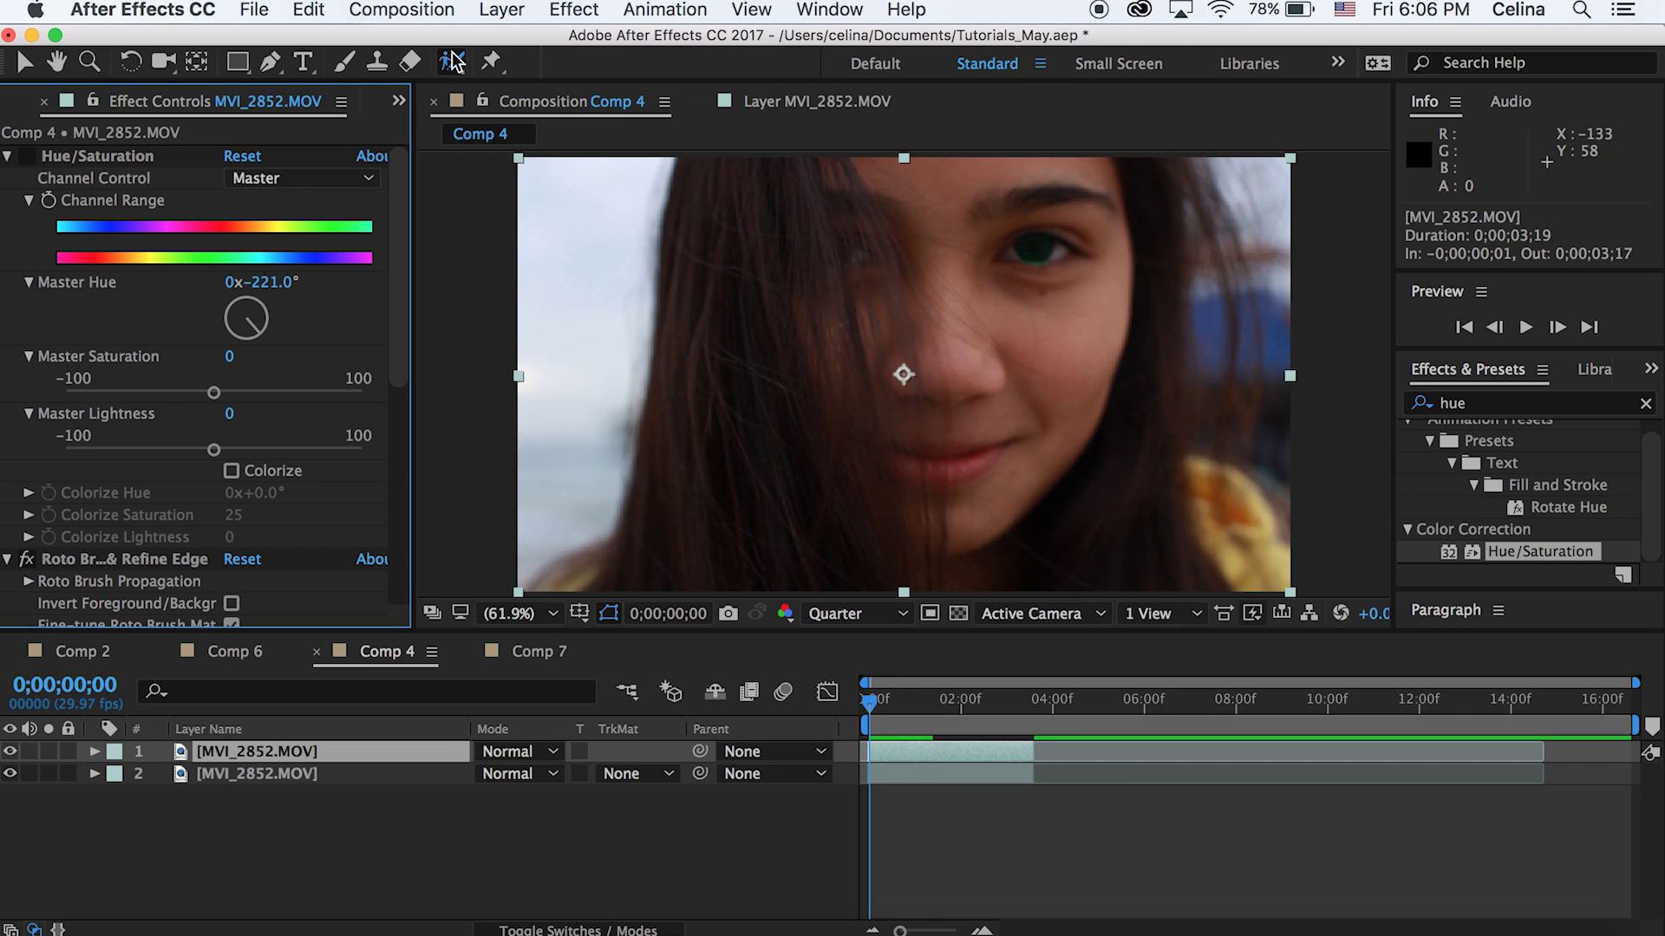
click(846, 106)
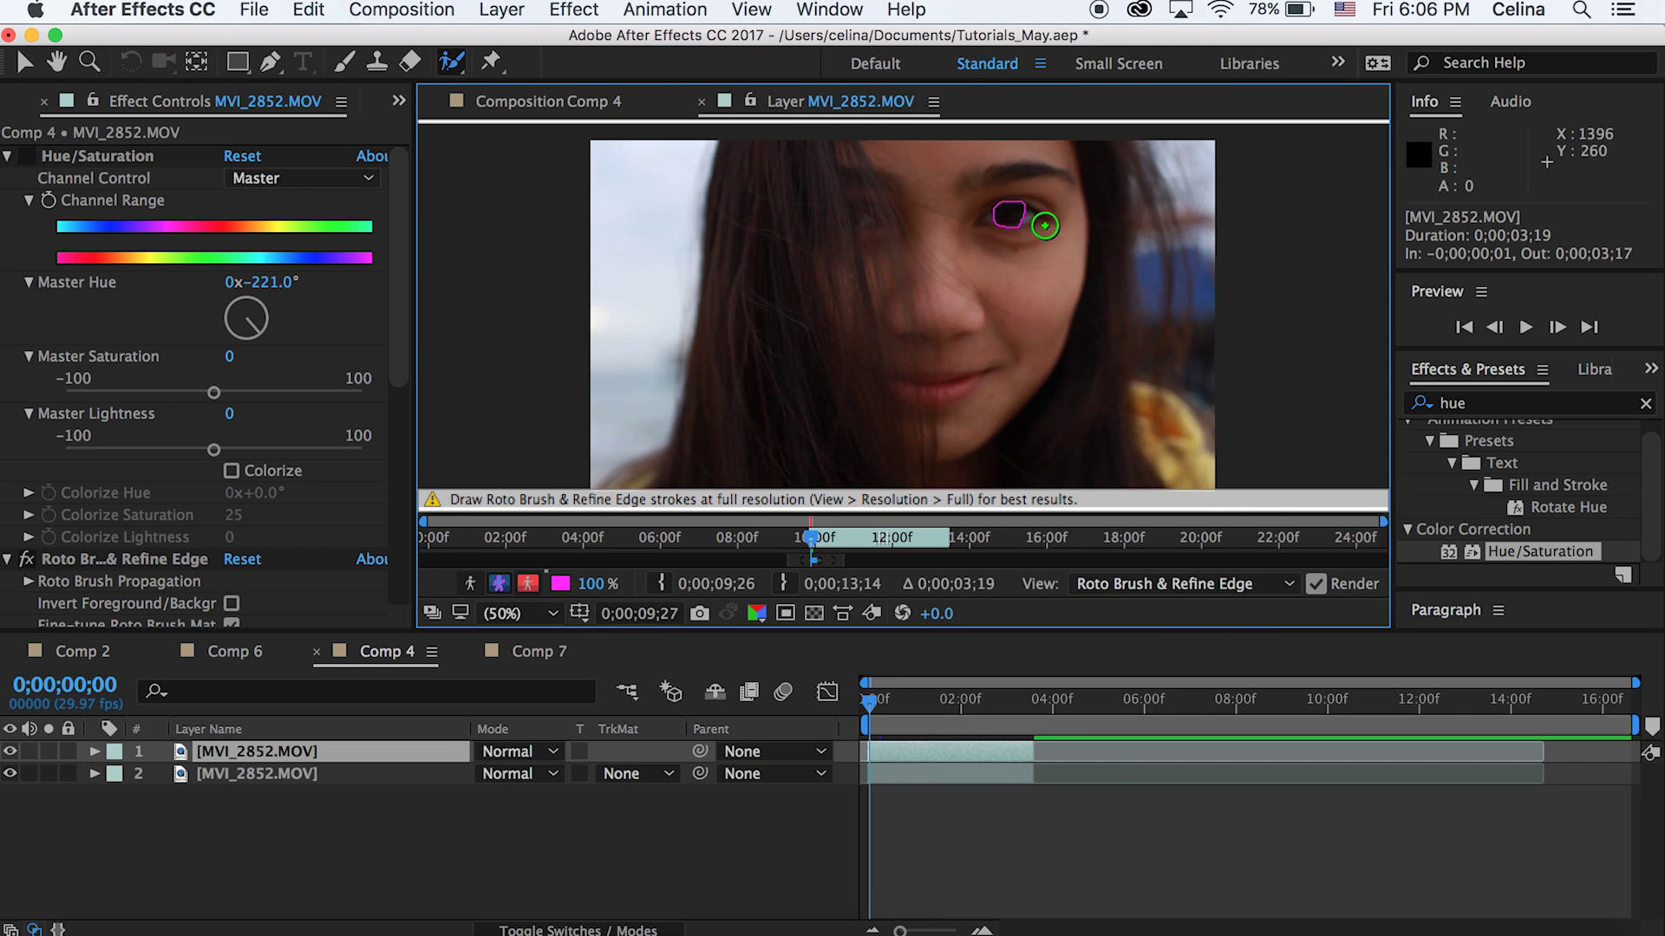
drag(877, 708, 887, 706)
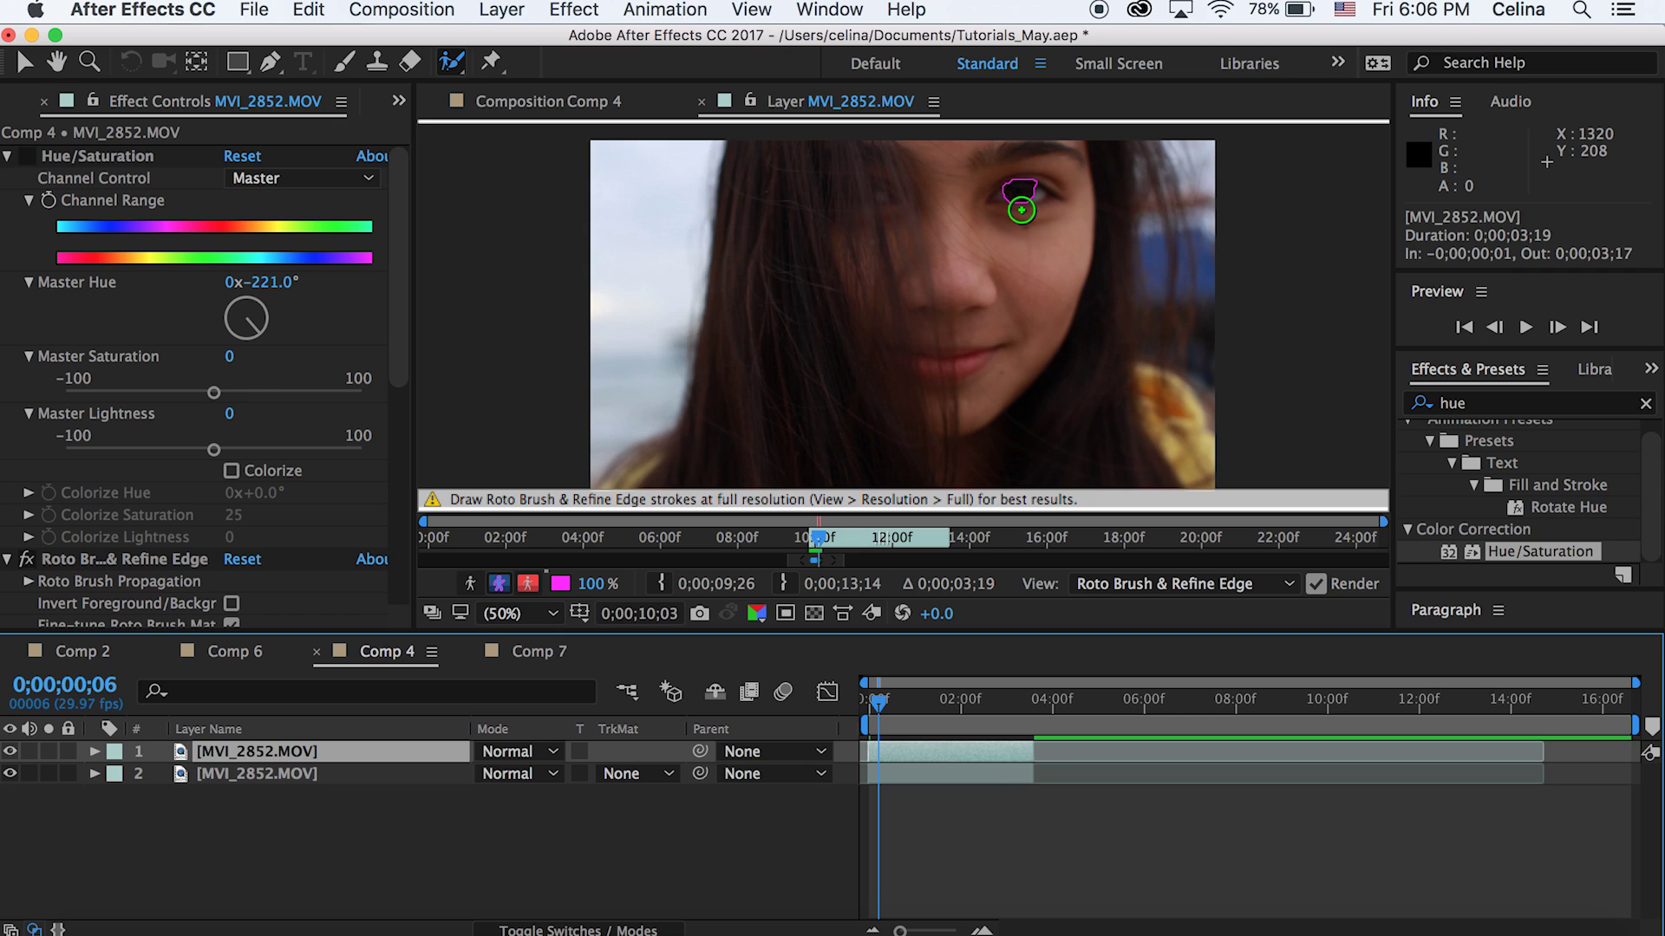
- Try a Roto Brush background stroke beneath the iris at 0;00;00;06, undo it and collapse the layer's properties
alt+click(1021, 210)
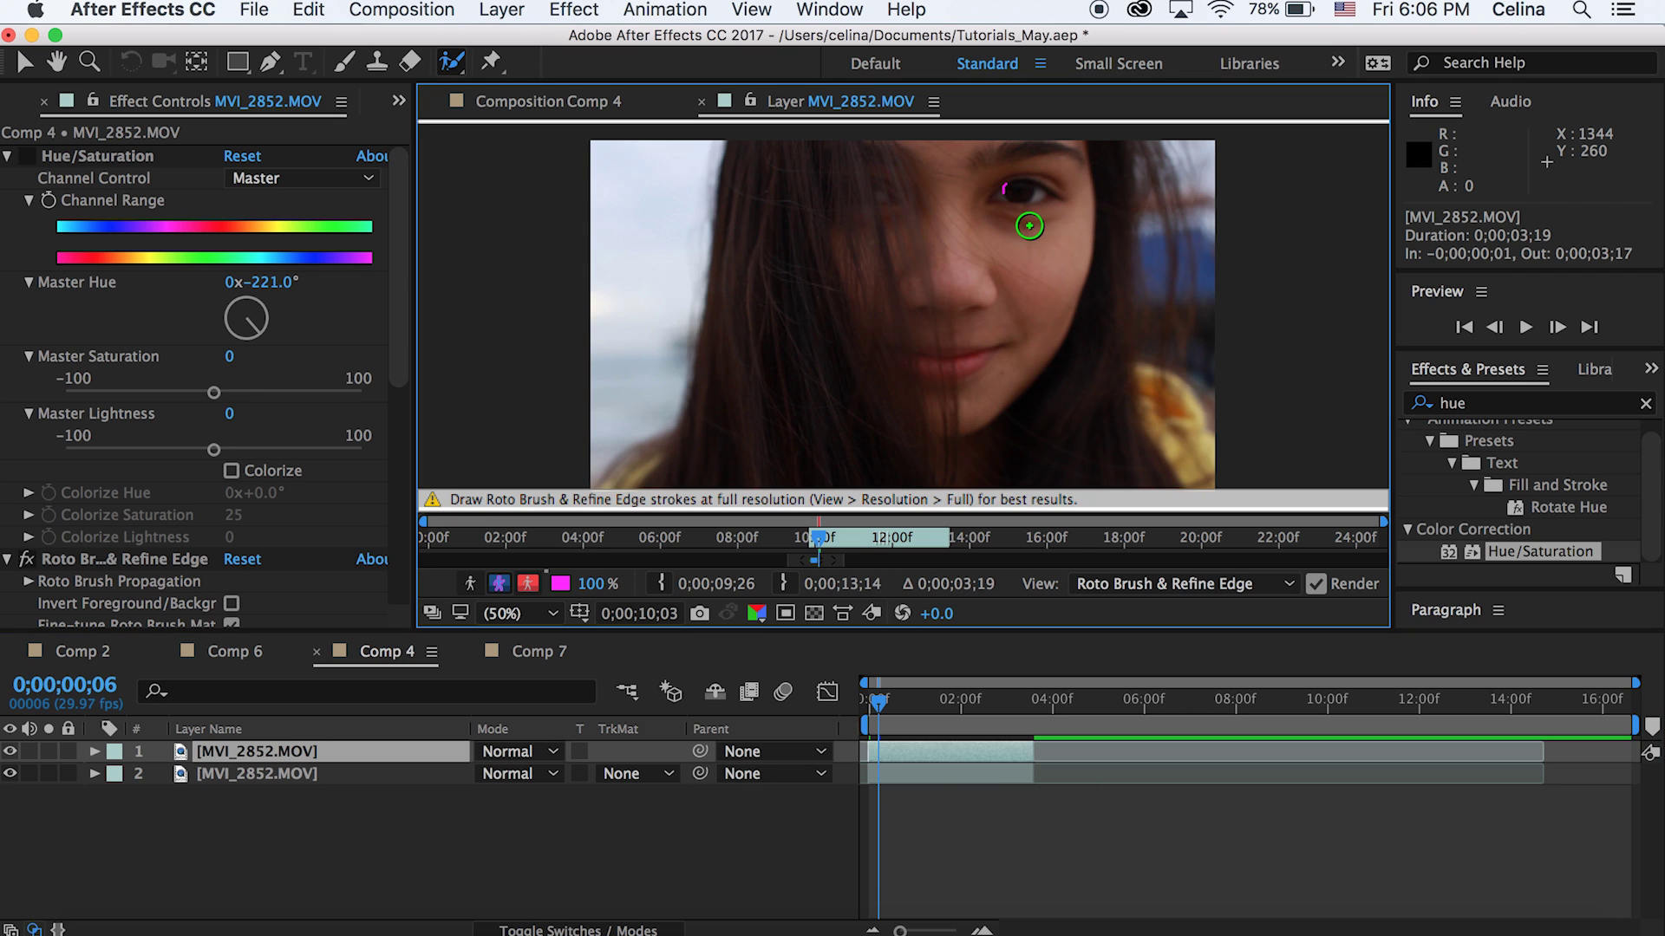
key(super+z)
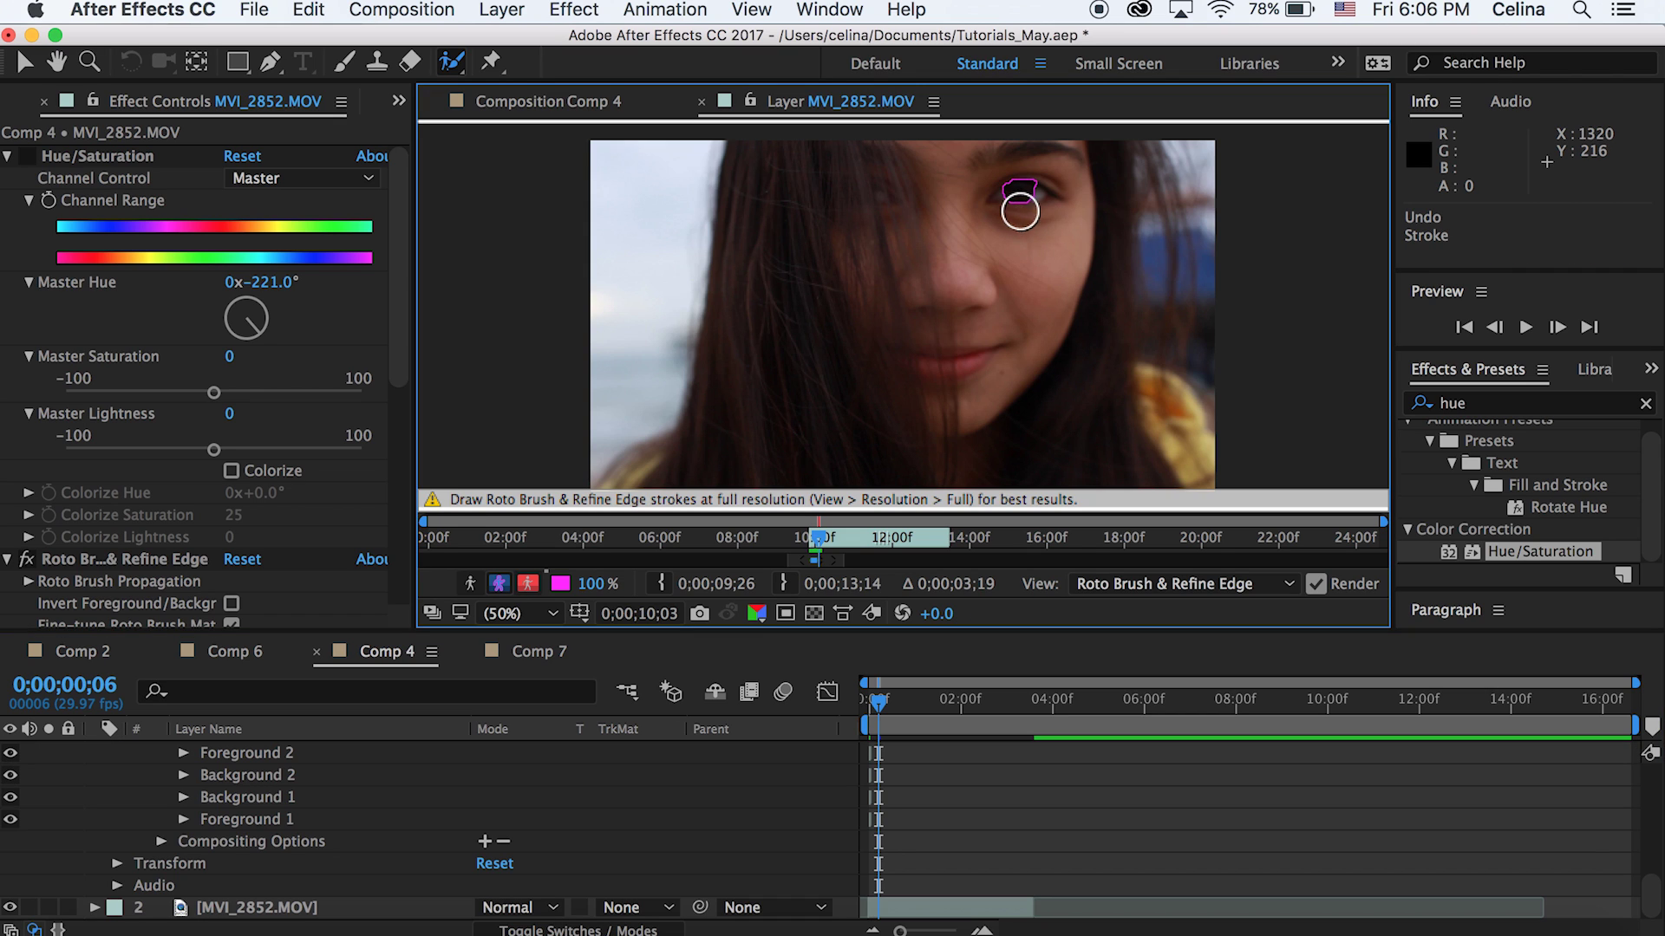
scroll(997, 763, up, 5)
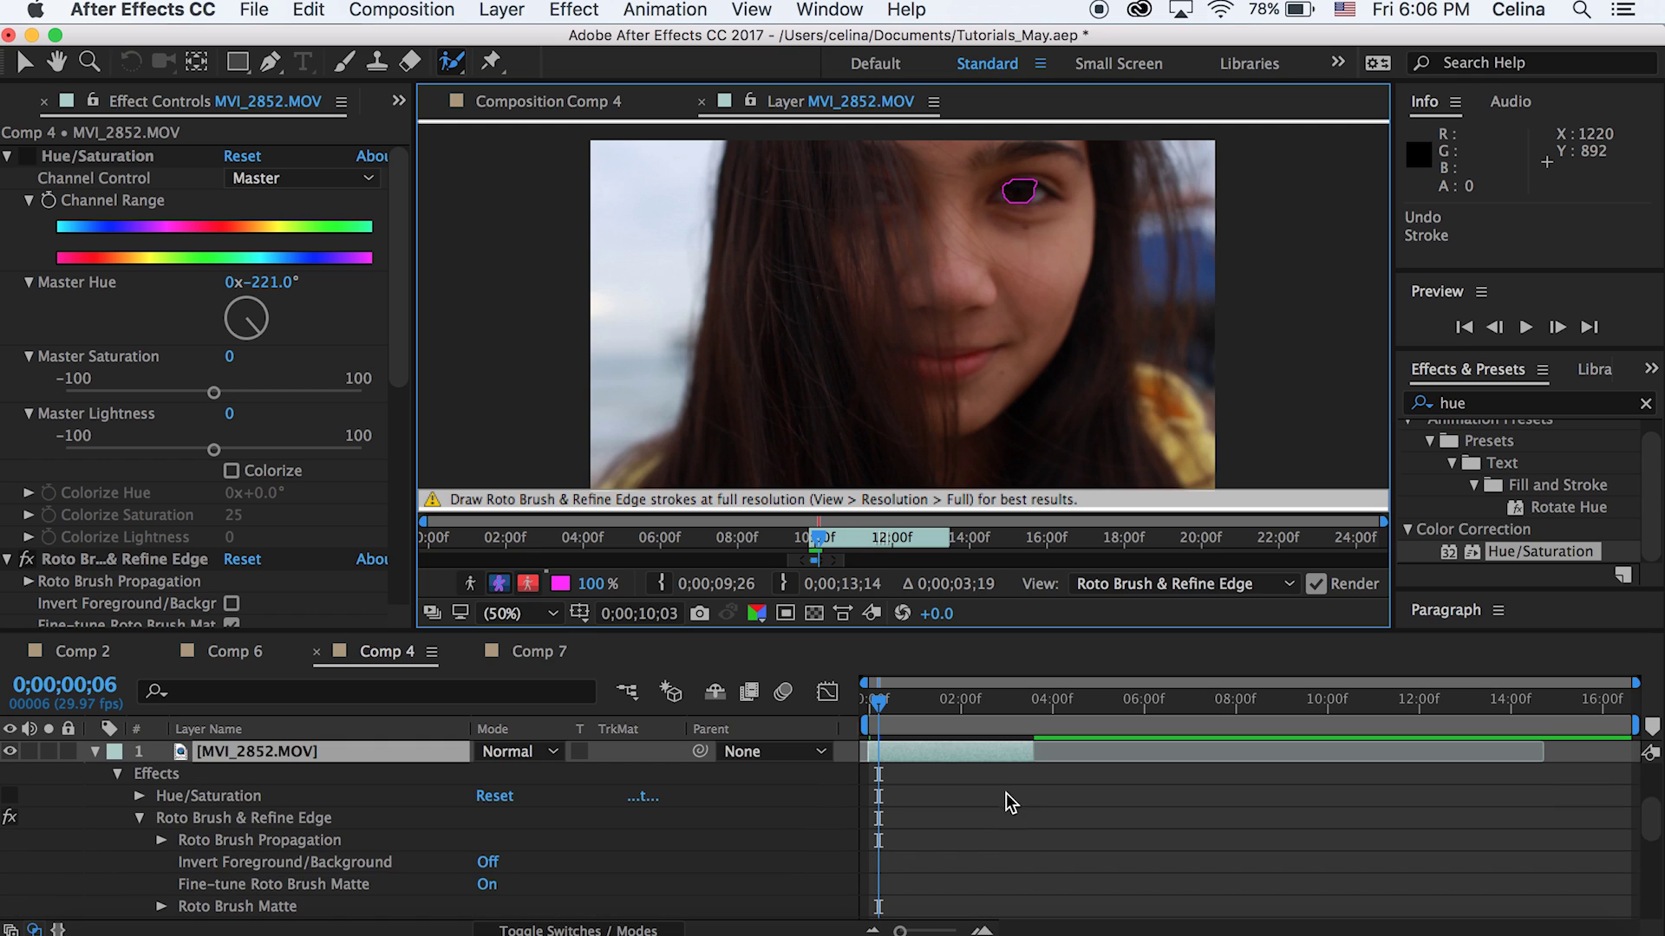
click(96, 752)
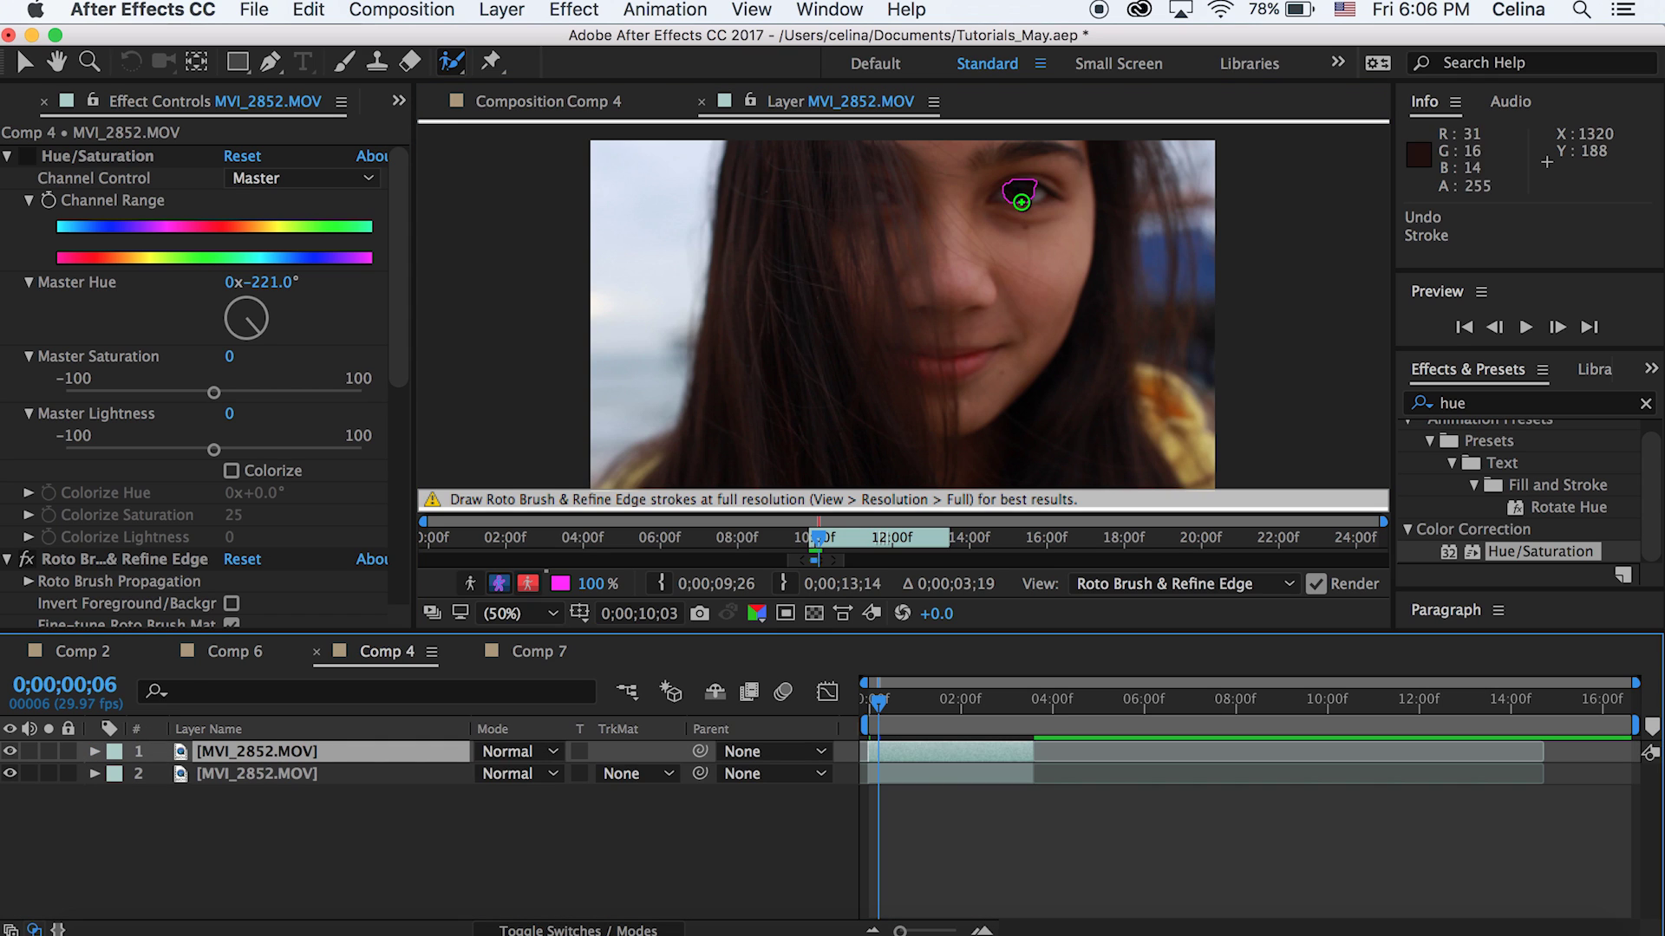
- Extend the Roto Brush selection beneath the eye and down the cheek with foreground strokes on frames 0;00;00;06 to 0;00;00;08
drag(1020, 208, 1022, 224)
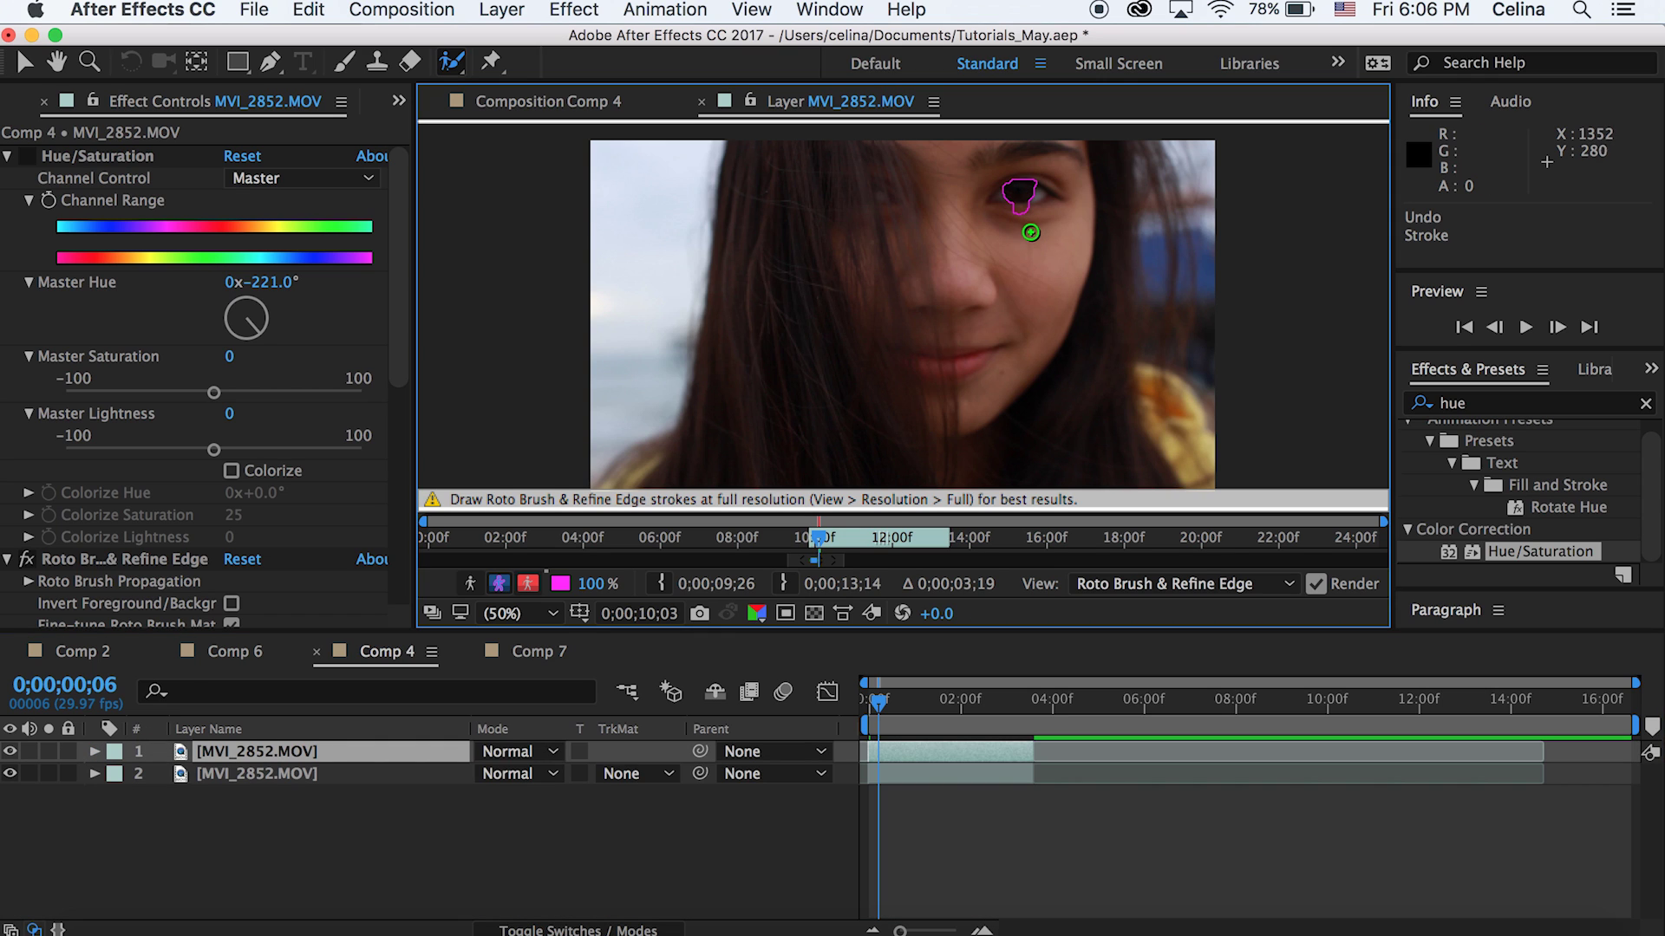
key(Page_Down)
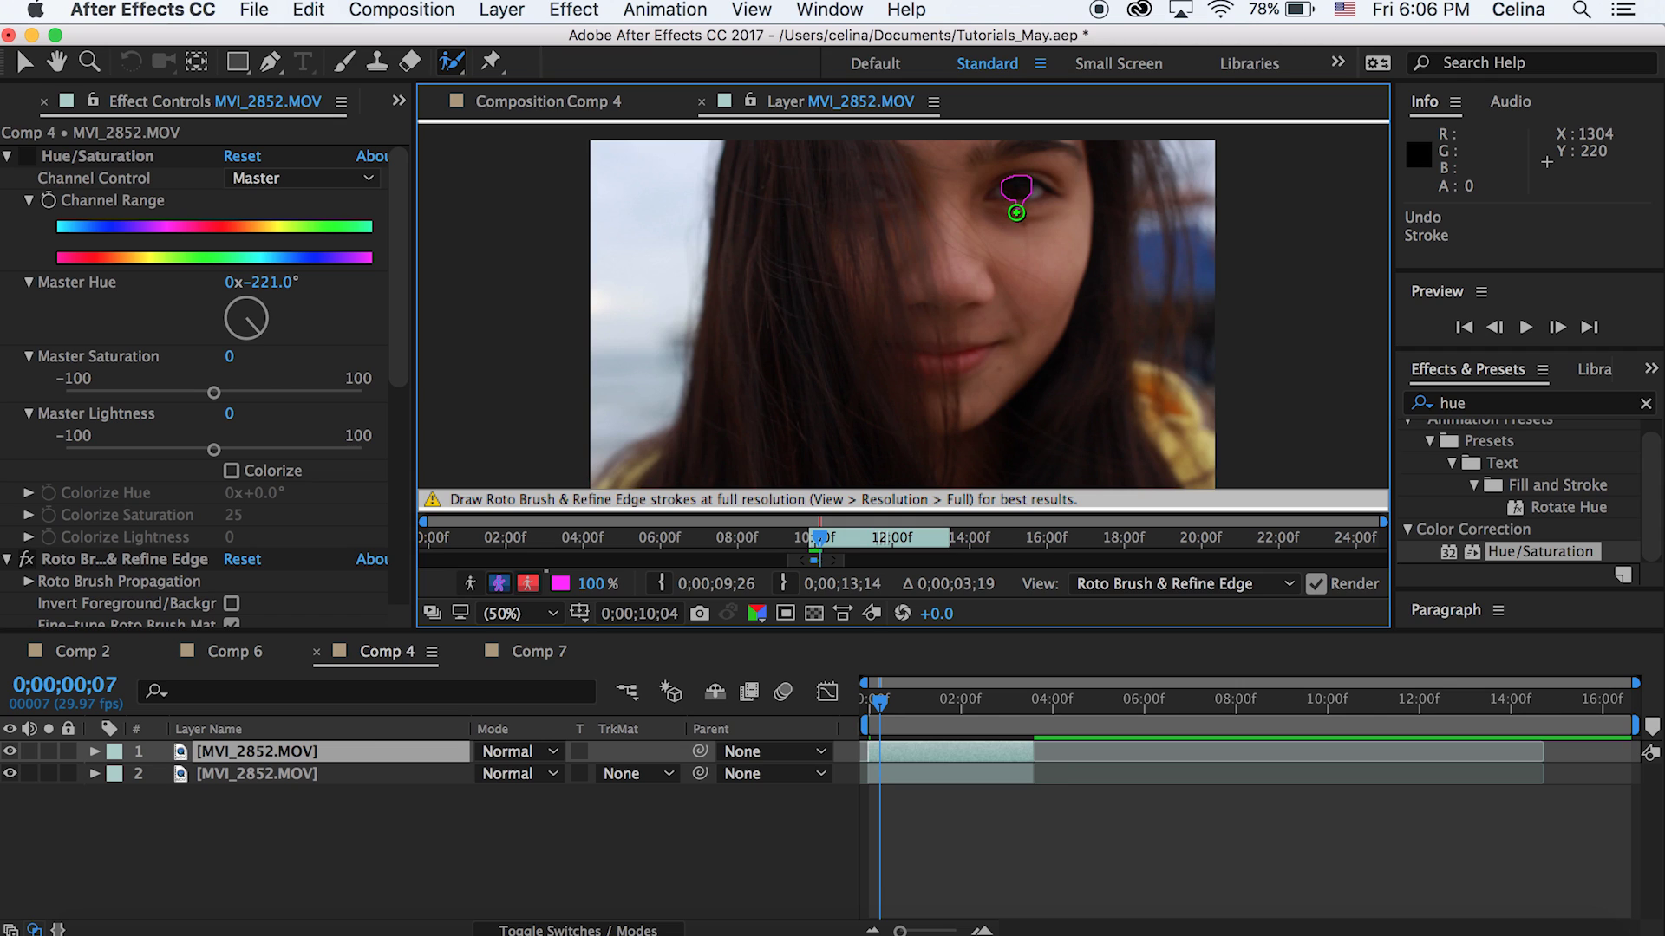
drag(997, 206, 1058, 200)
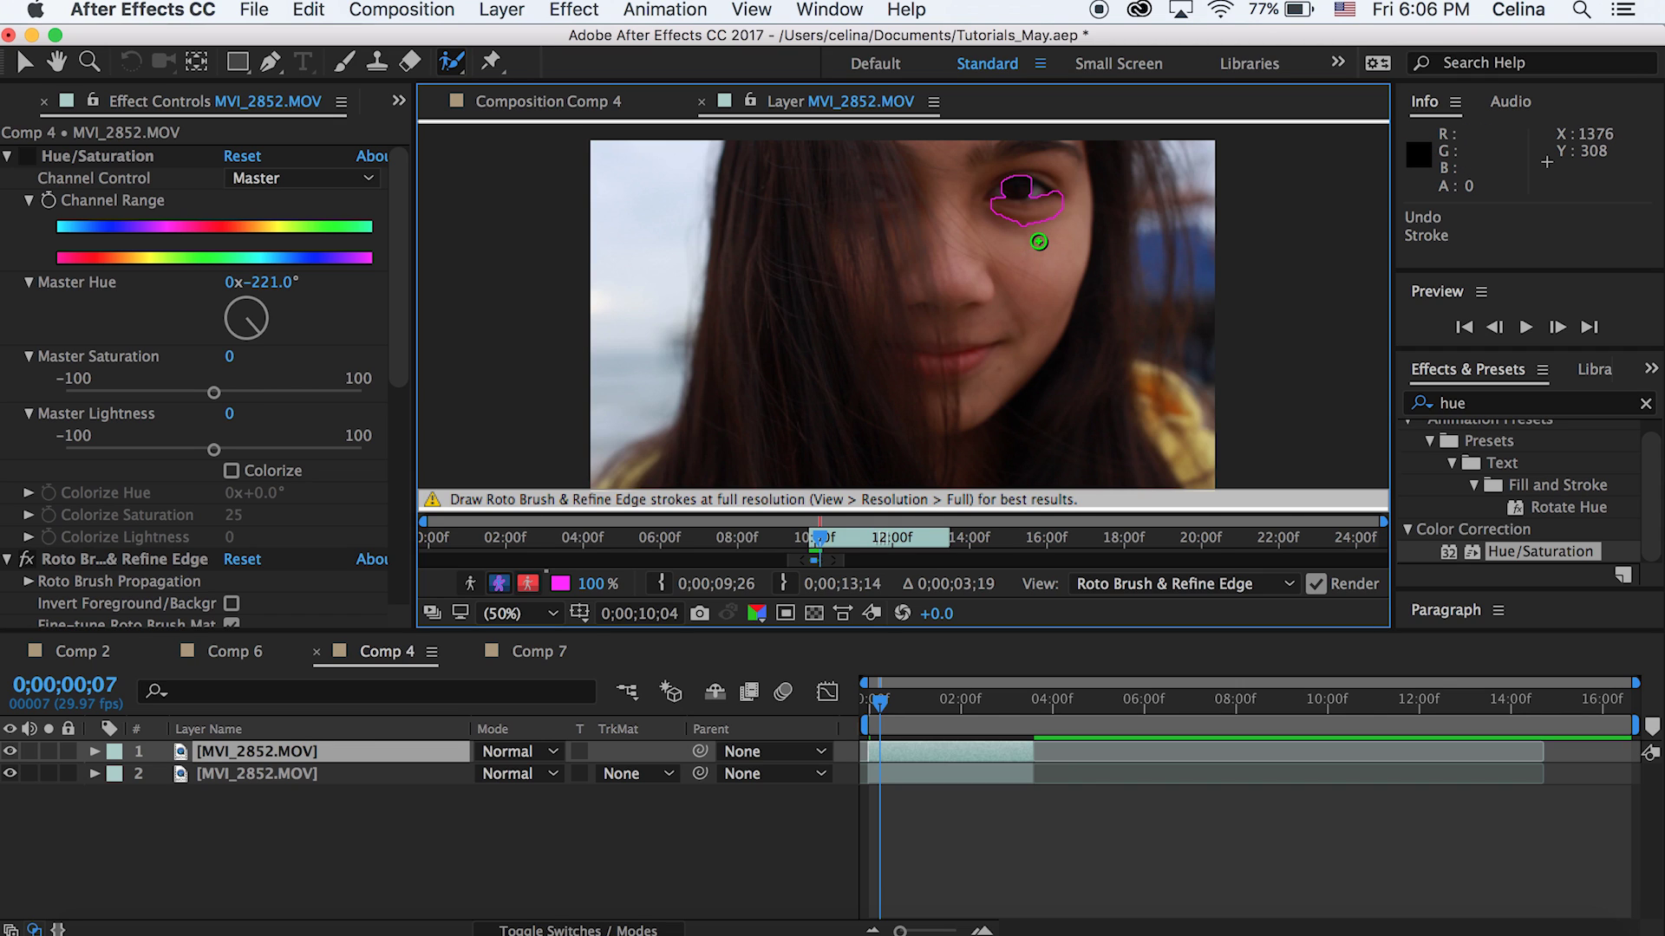
key(Page_Down)
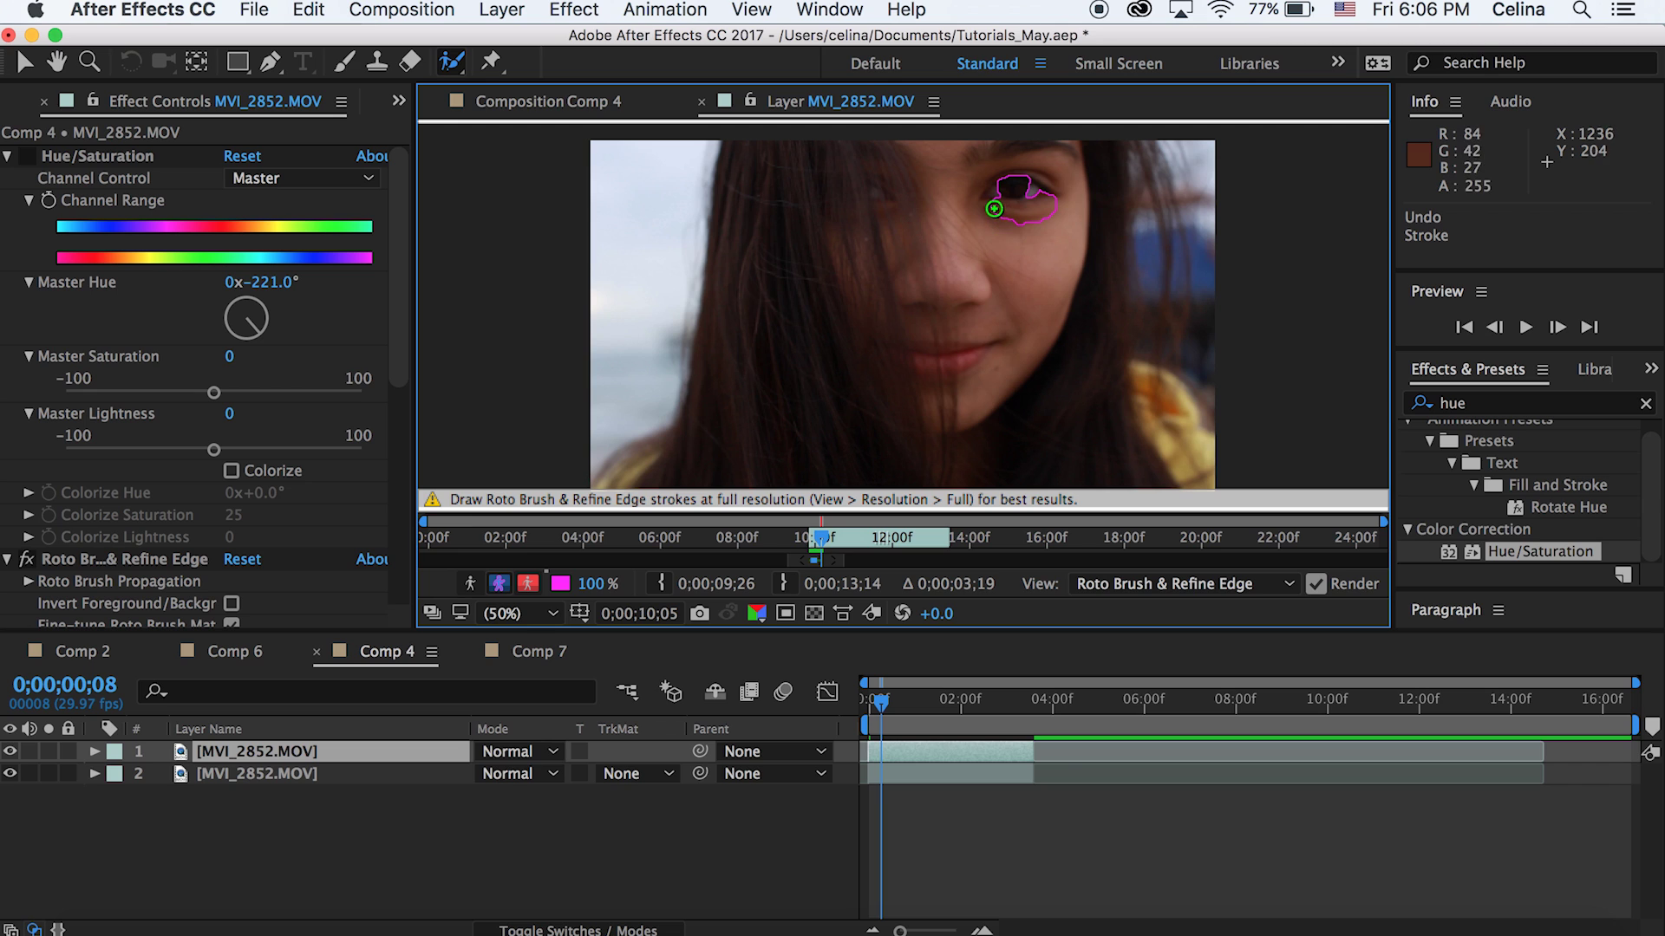
mouse_move(994, 212)
mouse_down()
mouse_move(1029, 281)
mouse_move(1024, 260)
mouse_move(1038, 346)
mouse_up()
- Advance to 0;00;00;11 and subtract the excess along the outer cheek from the Roto Brush selection
key(Page_Down)
key(Page_Down)
key(Page_Down)
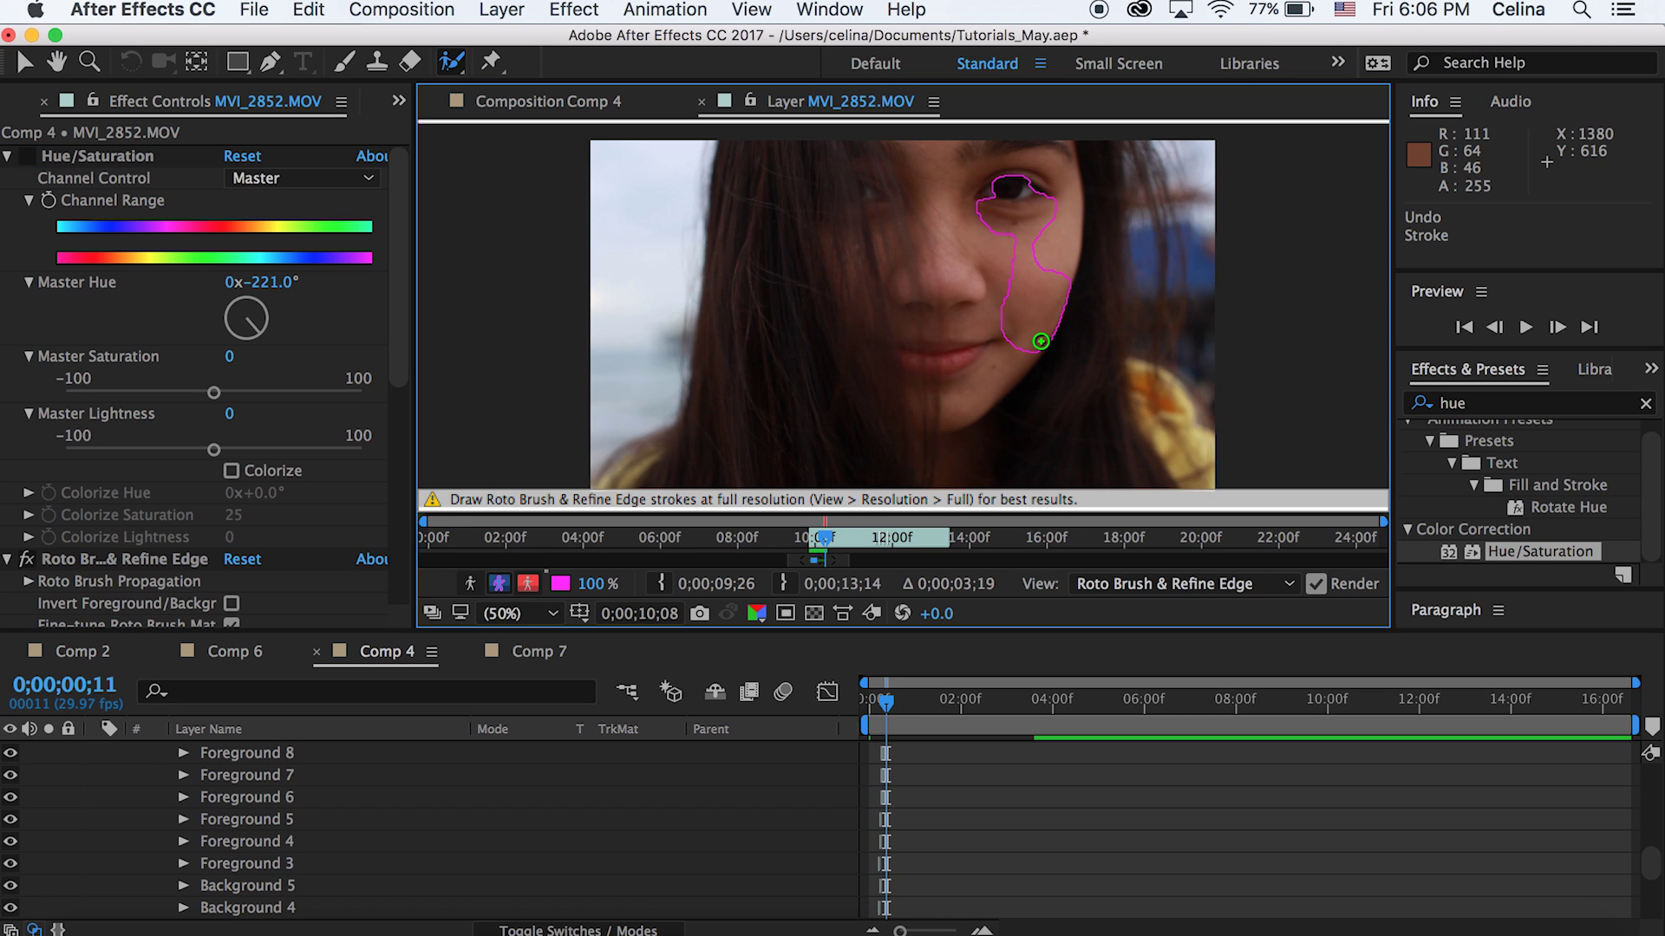
drag(1063, 258, 1064, 374)
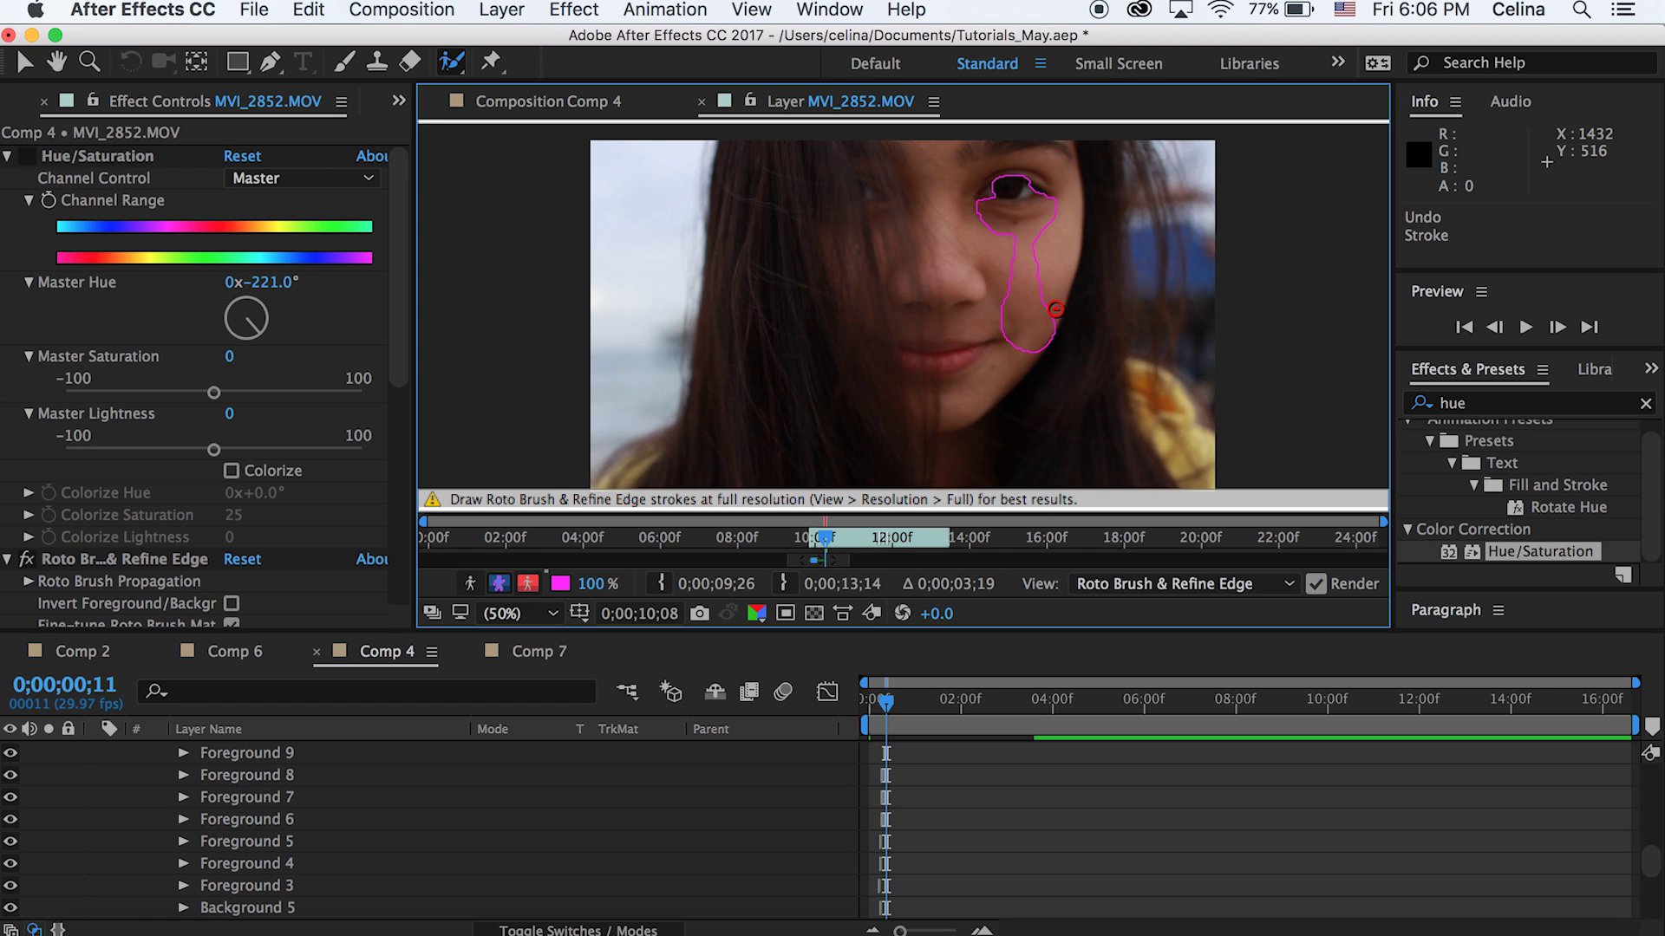
- Return to the Comp 4 view, collapse the upper layer's properties, turn Hue/Saturation back on and set Master Hue to -169°
click(595, 106)
scroll(898, 845, up, 10)
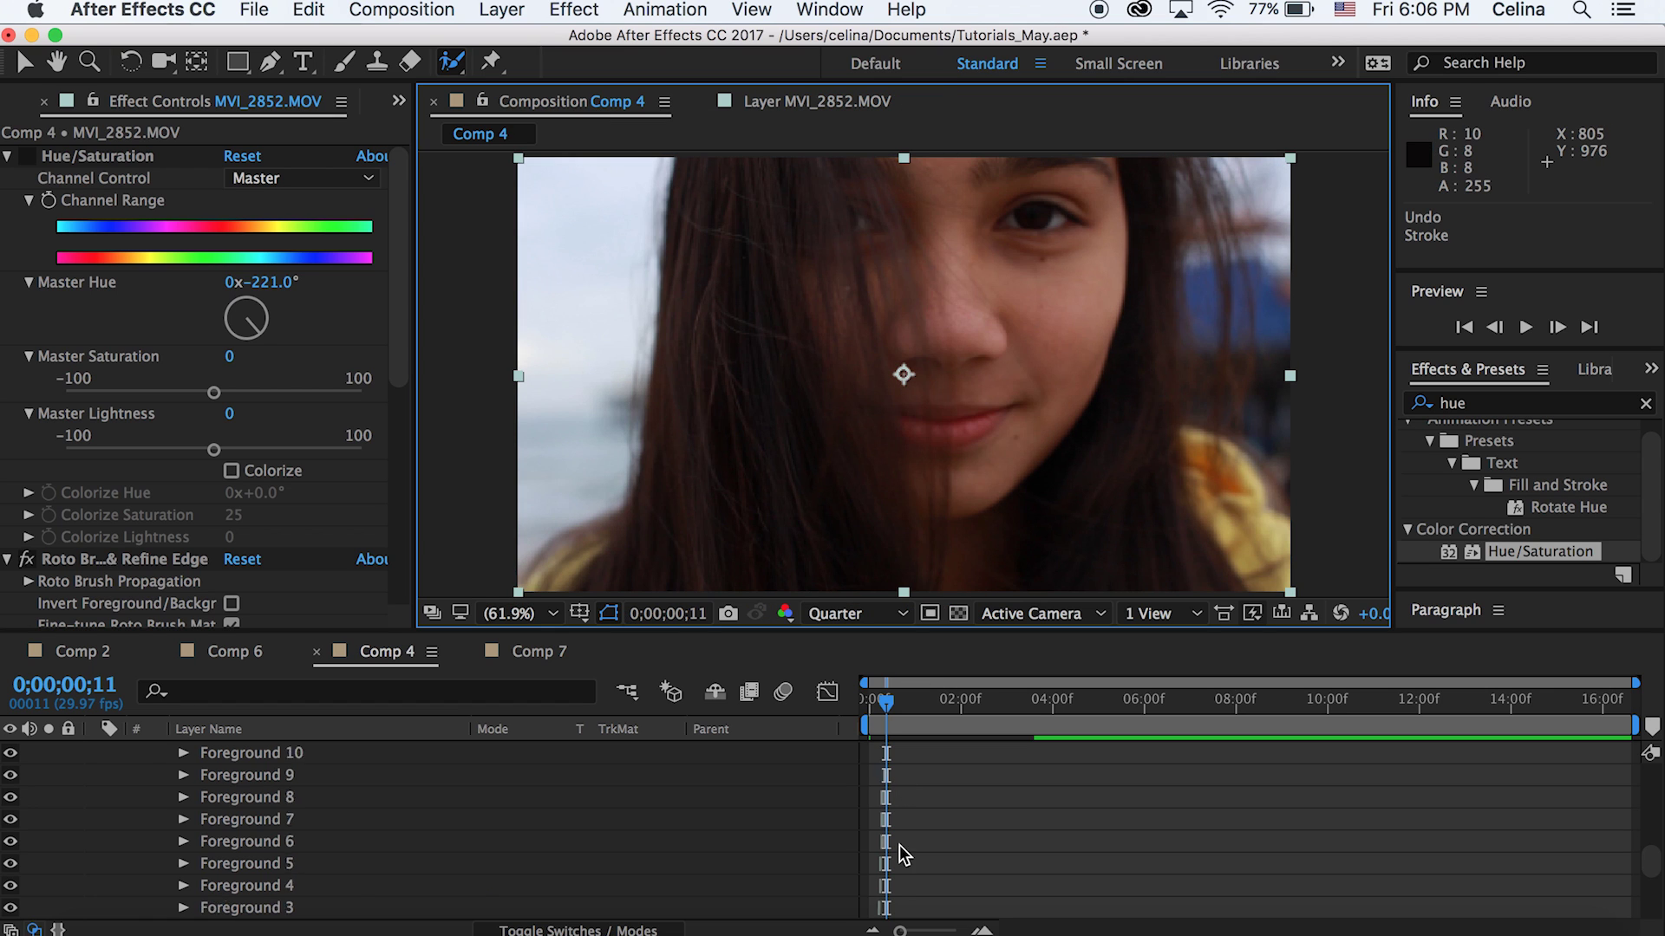
click(97, 750)
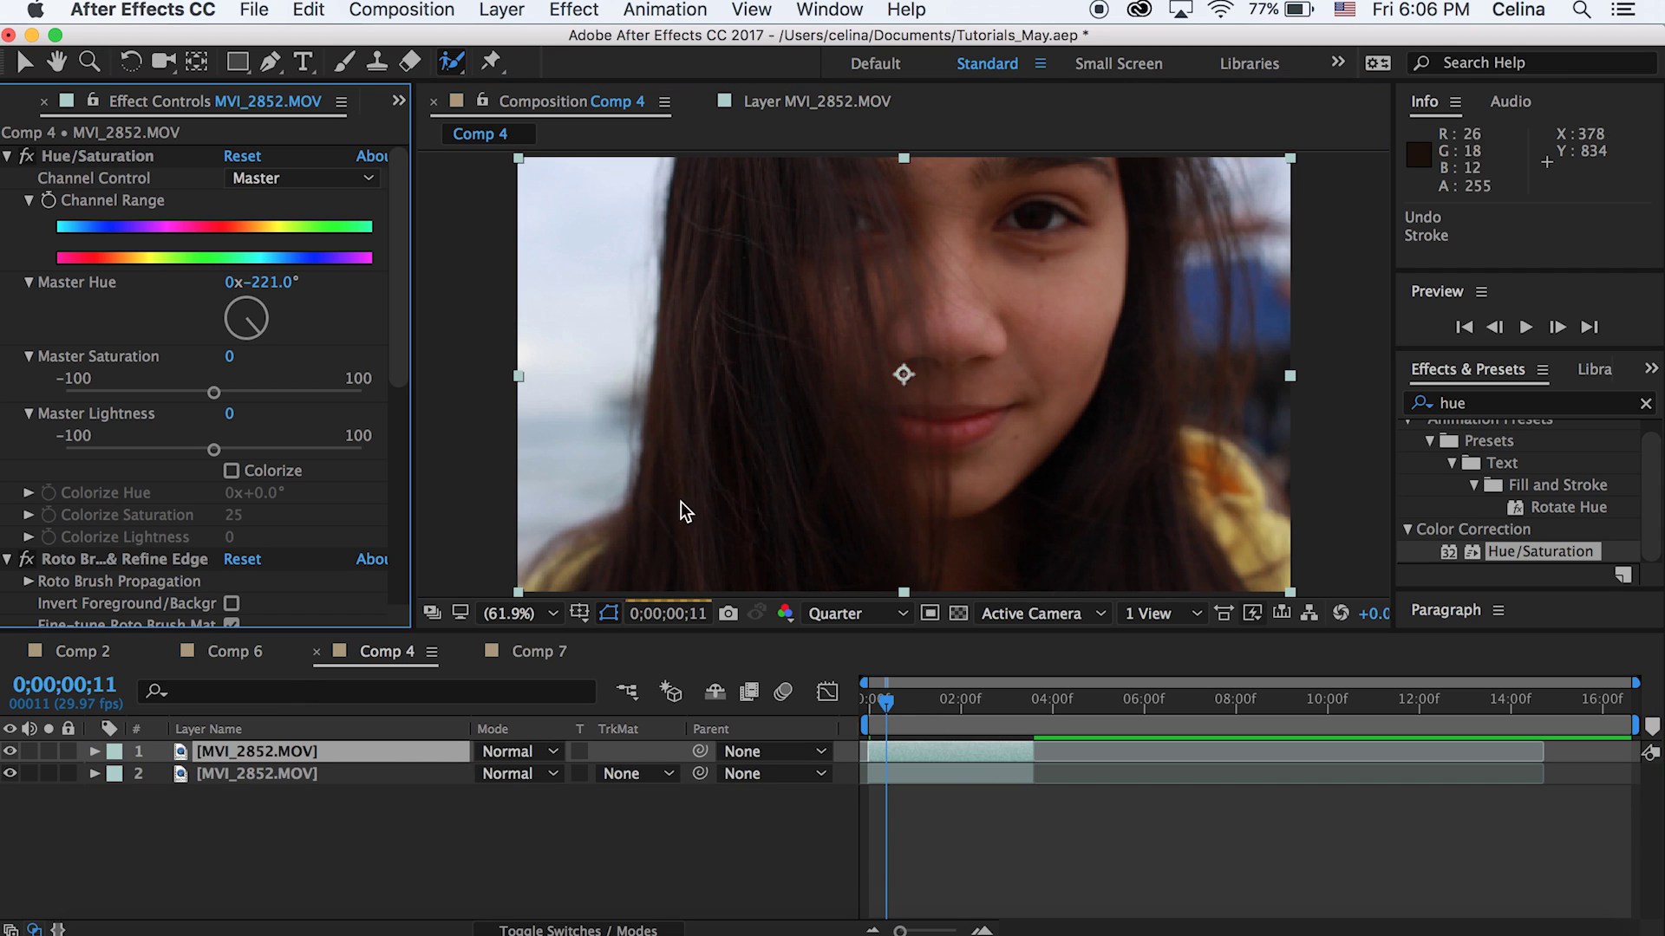
drag(236, 323, 247, 334)
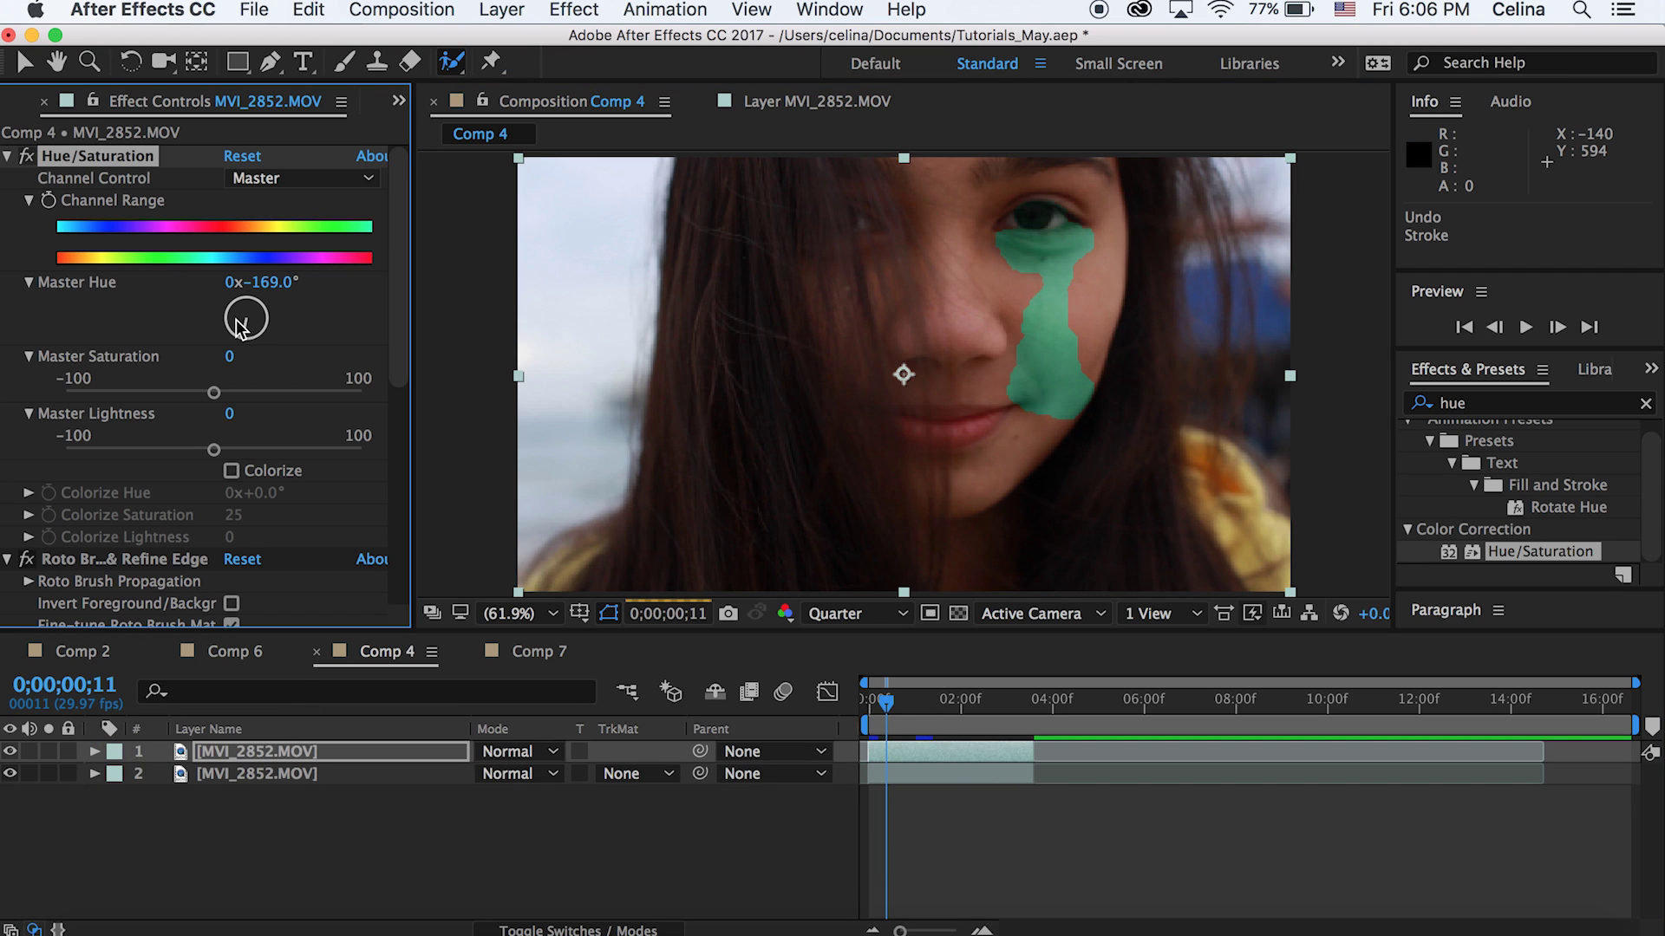
- Preview Comp 4 from the first frame to check the recoloured eye and cheek area
click(855, 706)
key(space)
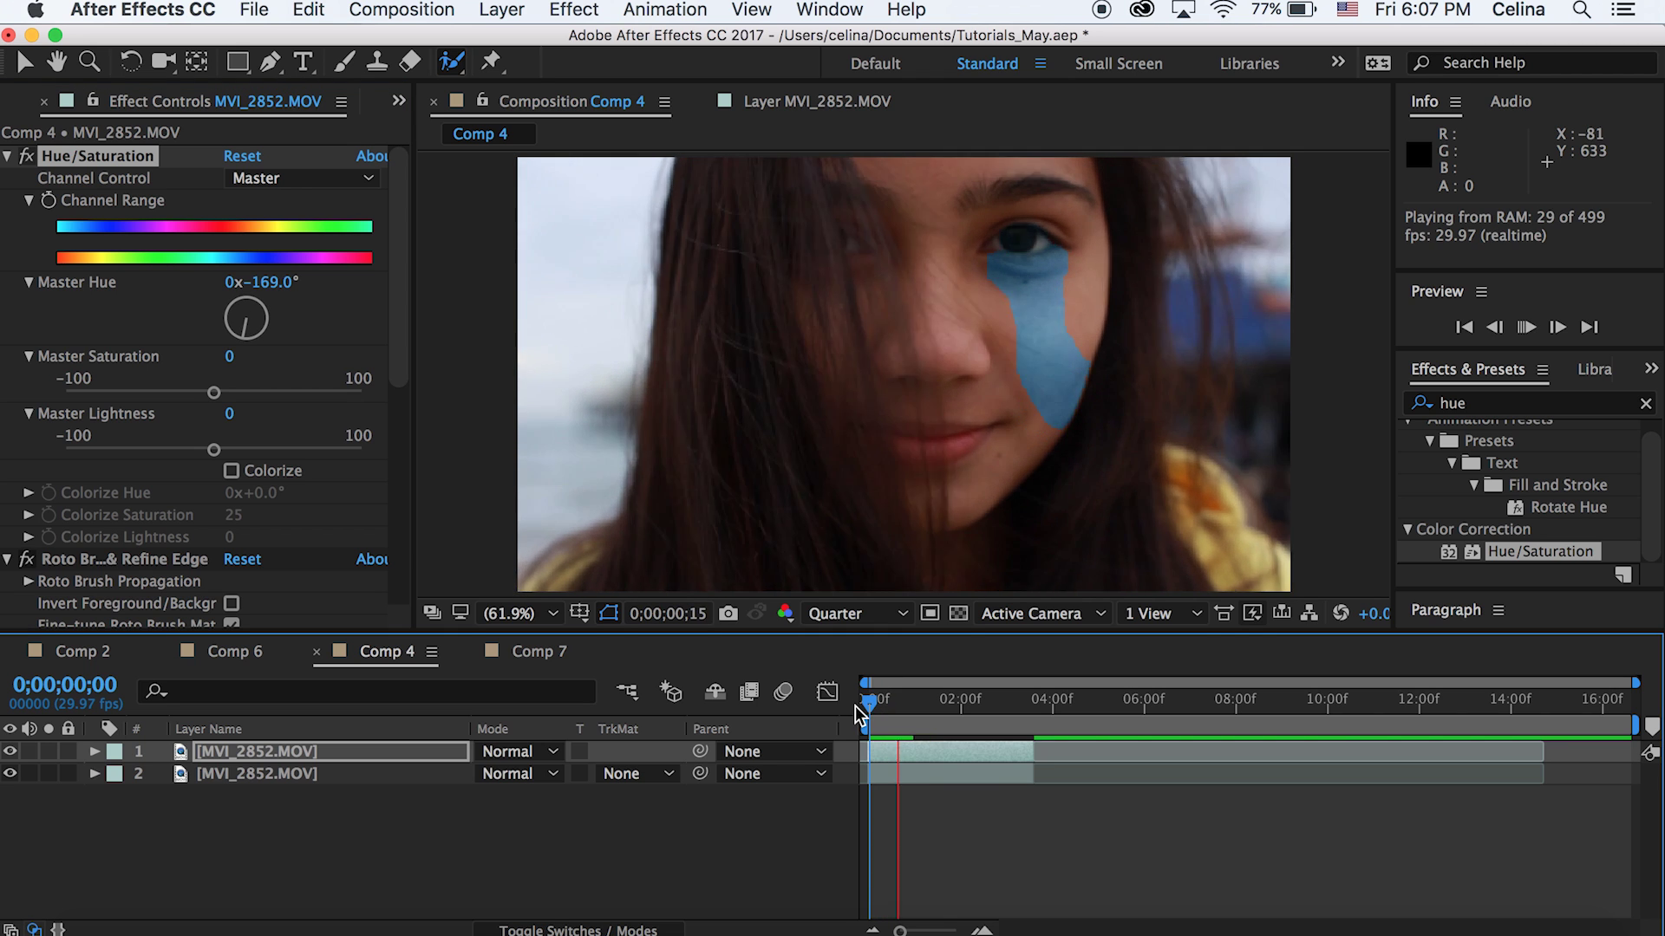
mouse_move(870, 704)
mouse_down()
mouse_move(891, 698)
mouse_move(846, 704)
mouse_up()
key(space)
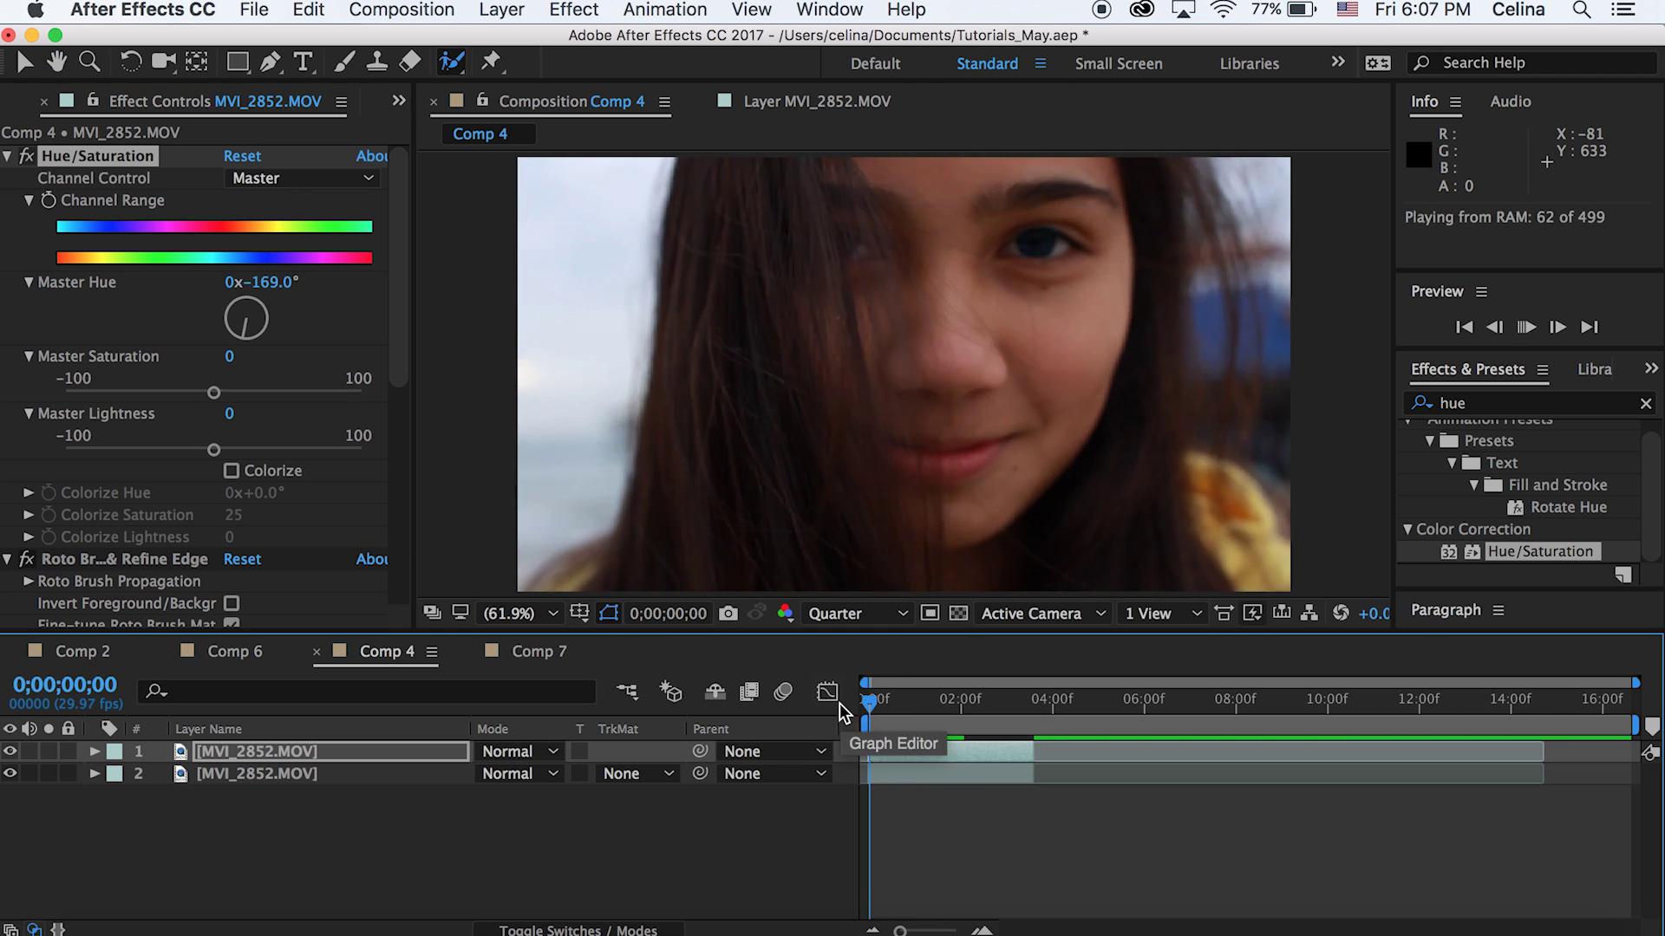
- In the upper layer's view at 0;00;00;19, turn off Hue/Saturation and subtract the outer cheek edge from the Roto Brush selection
double_click(974, 379)
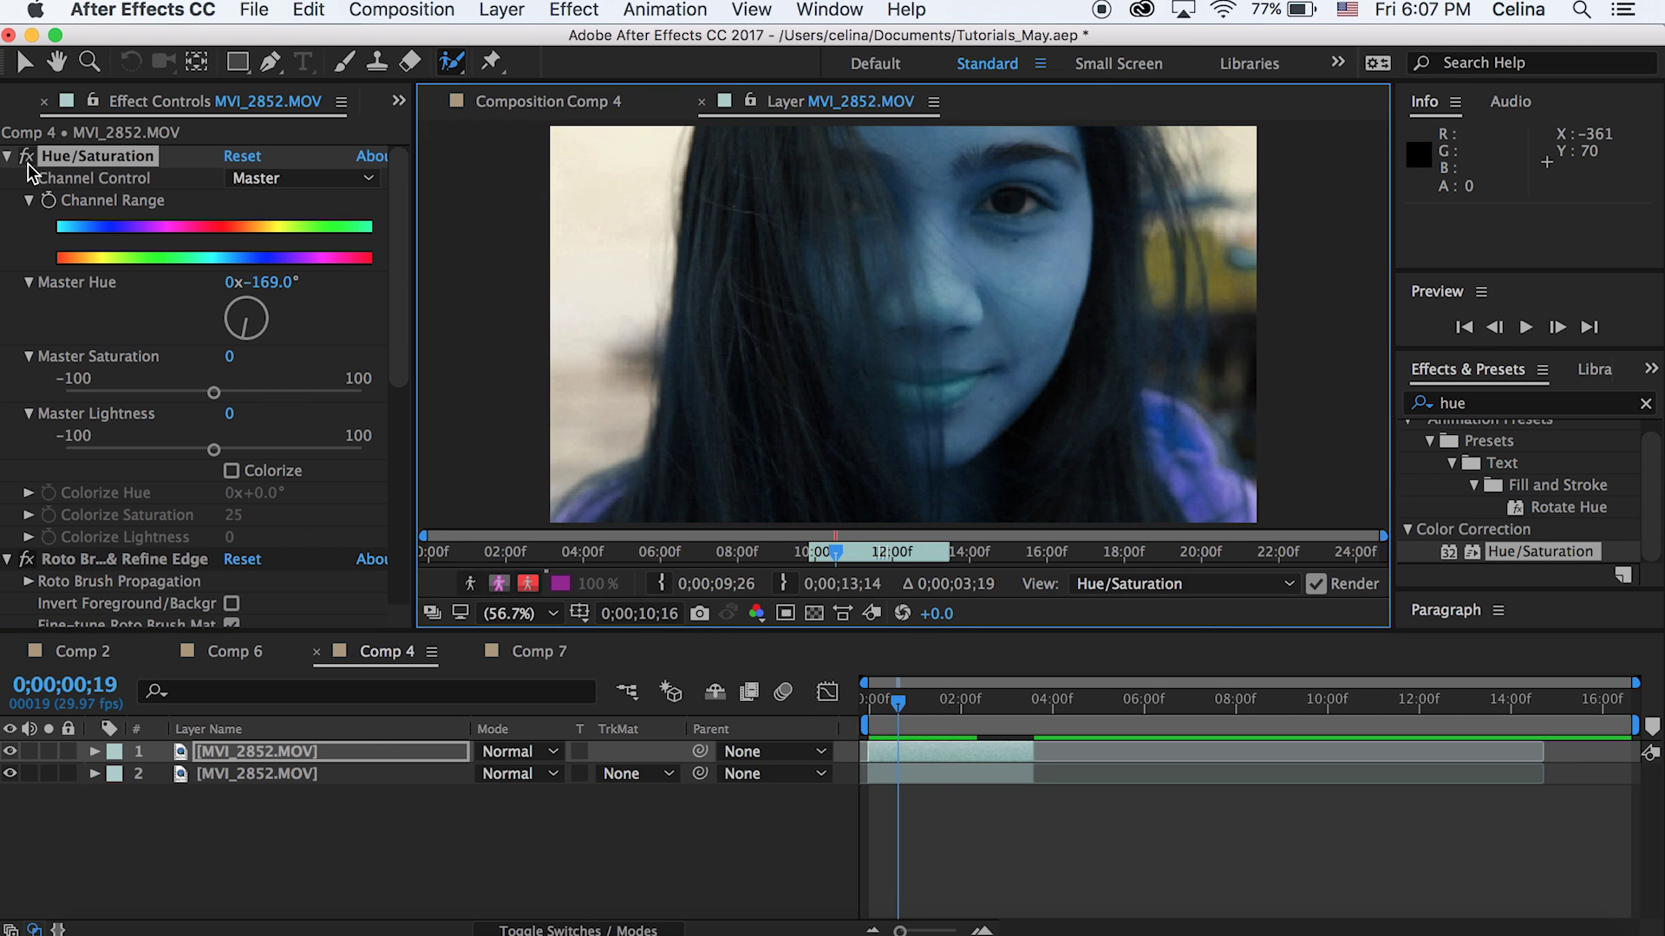
click(28, 158)
click(498, 583)
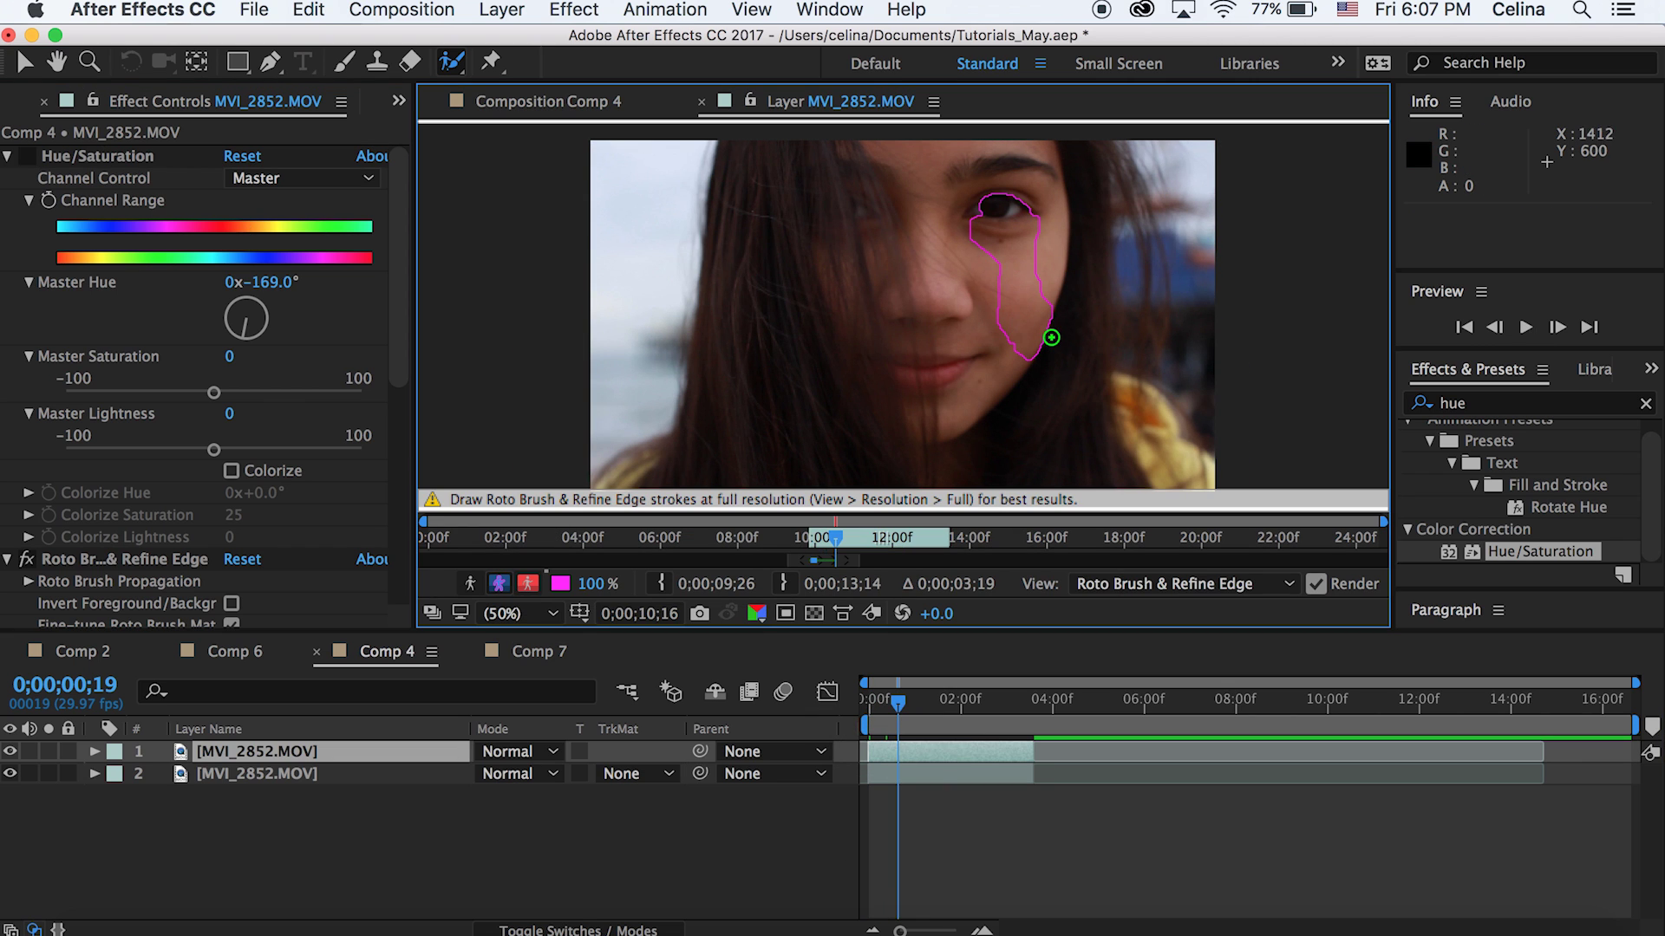
key(super+z)
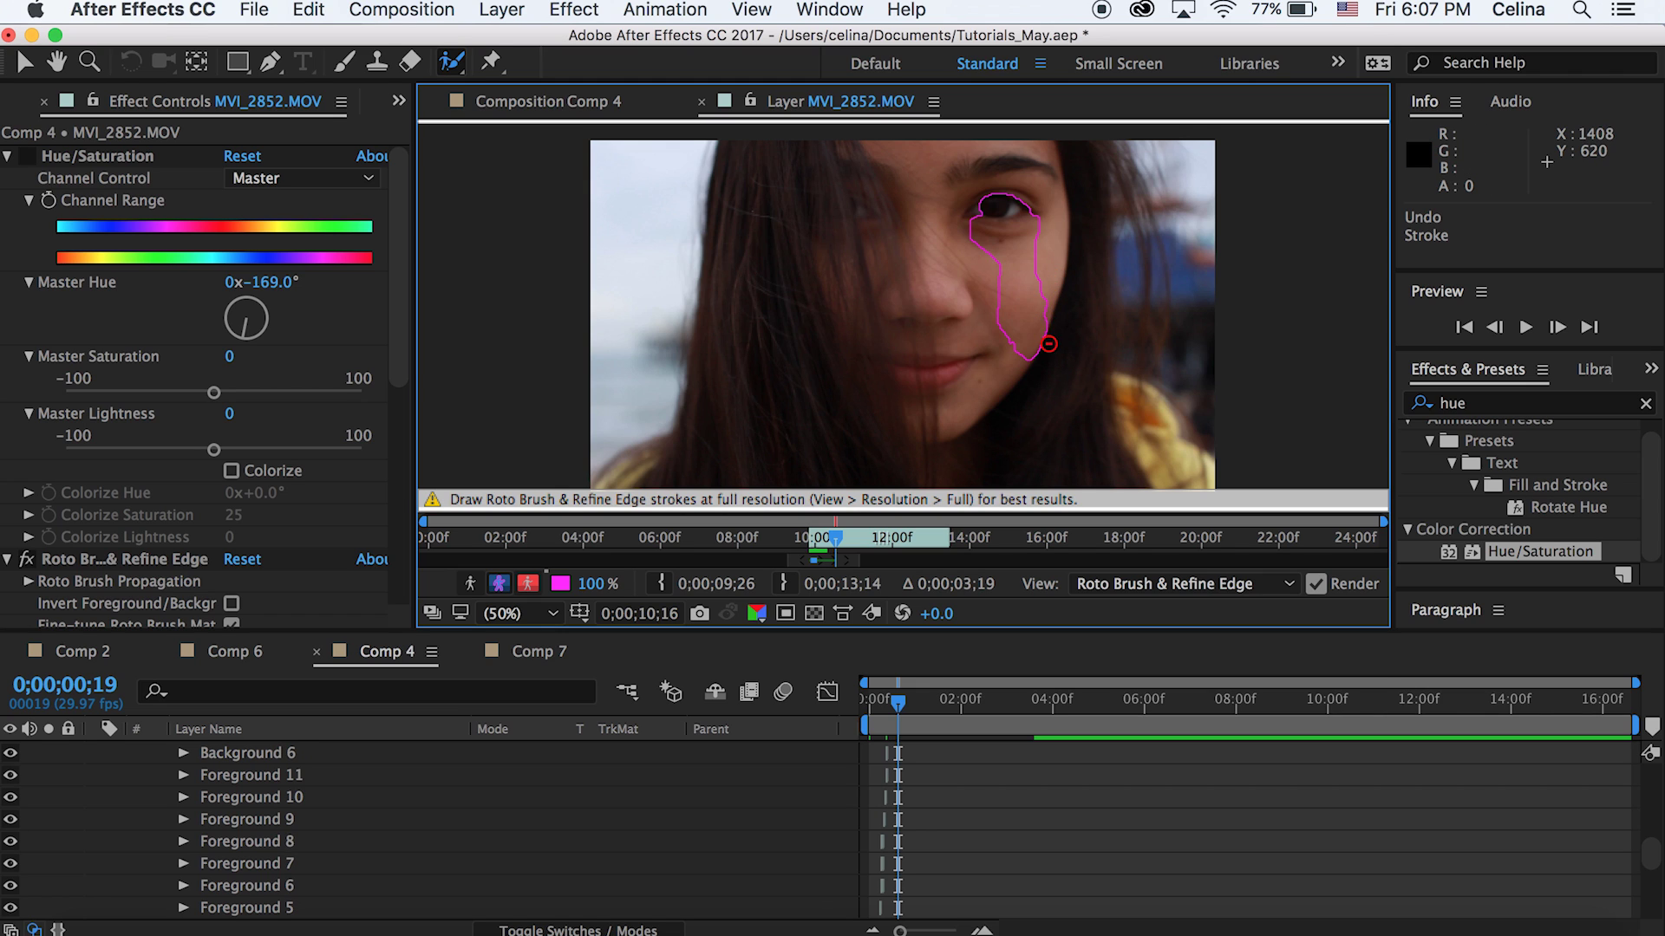
drag(1048, 343, 1051, 262)
scroll(1009, 805, up, 5)
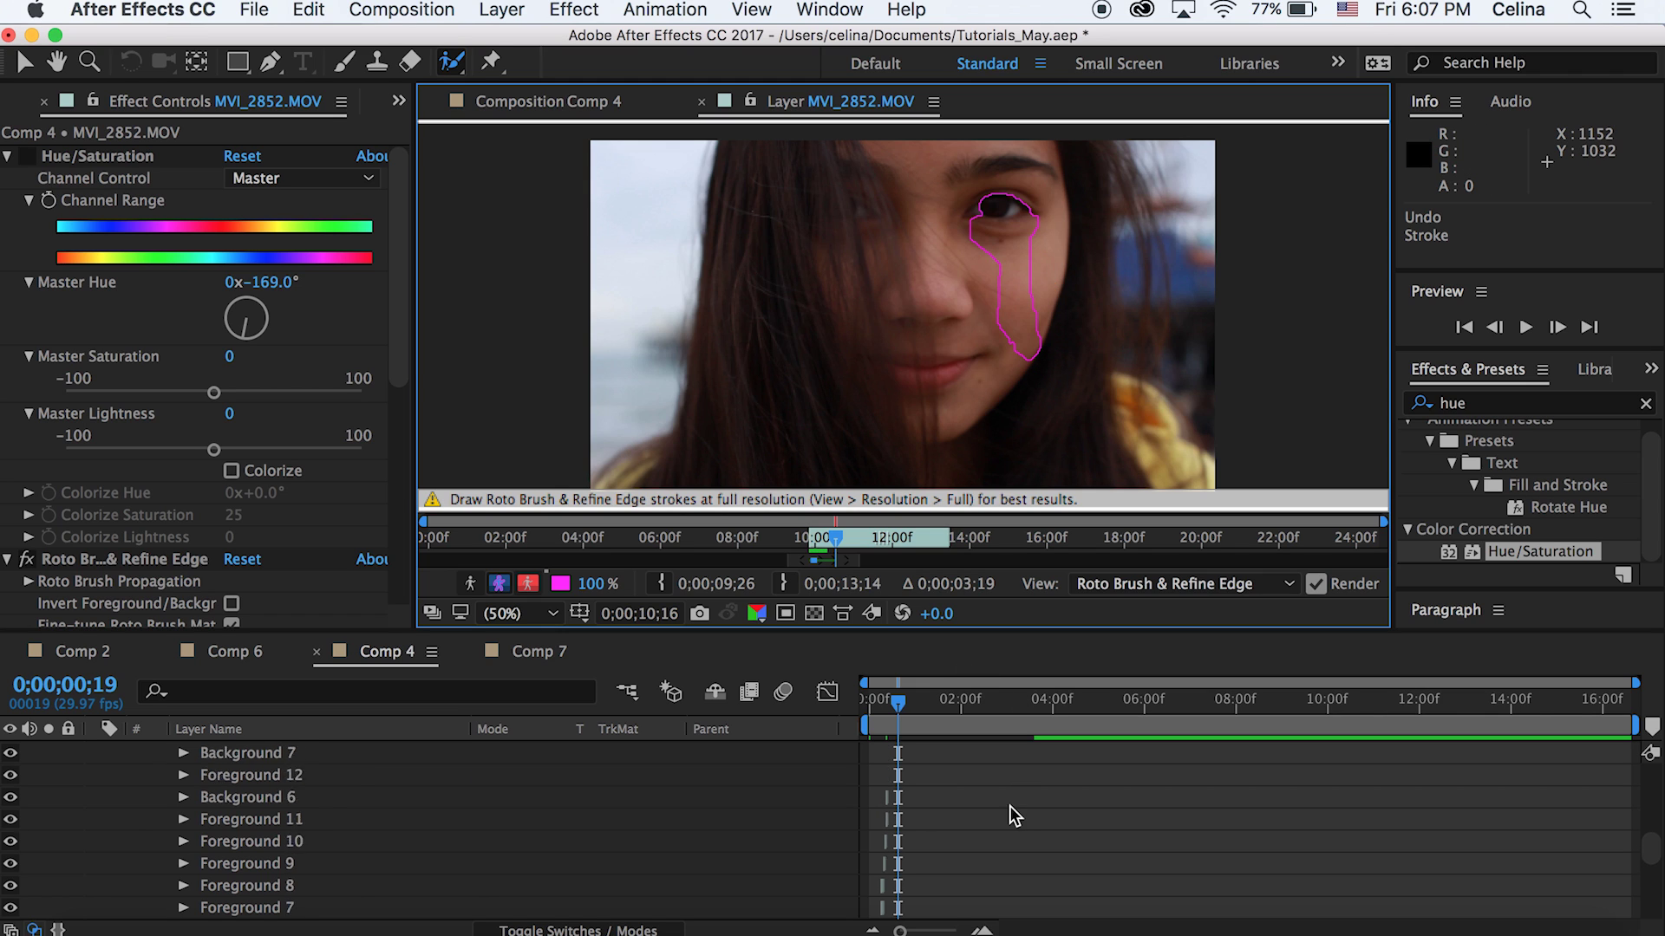
click(96, 753)
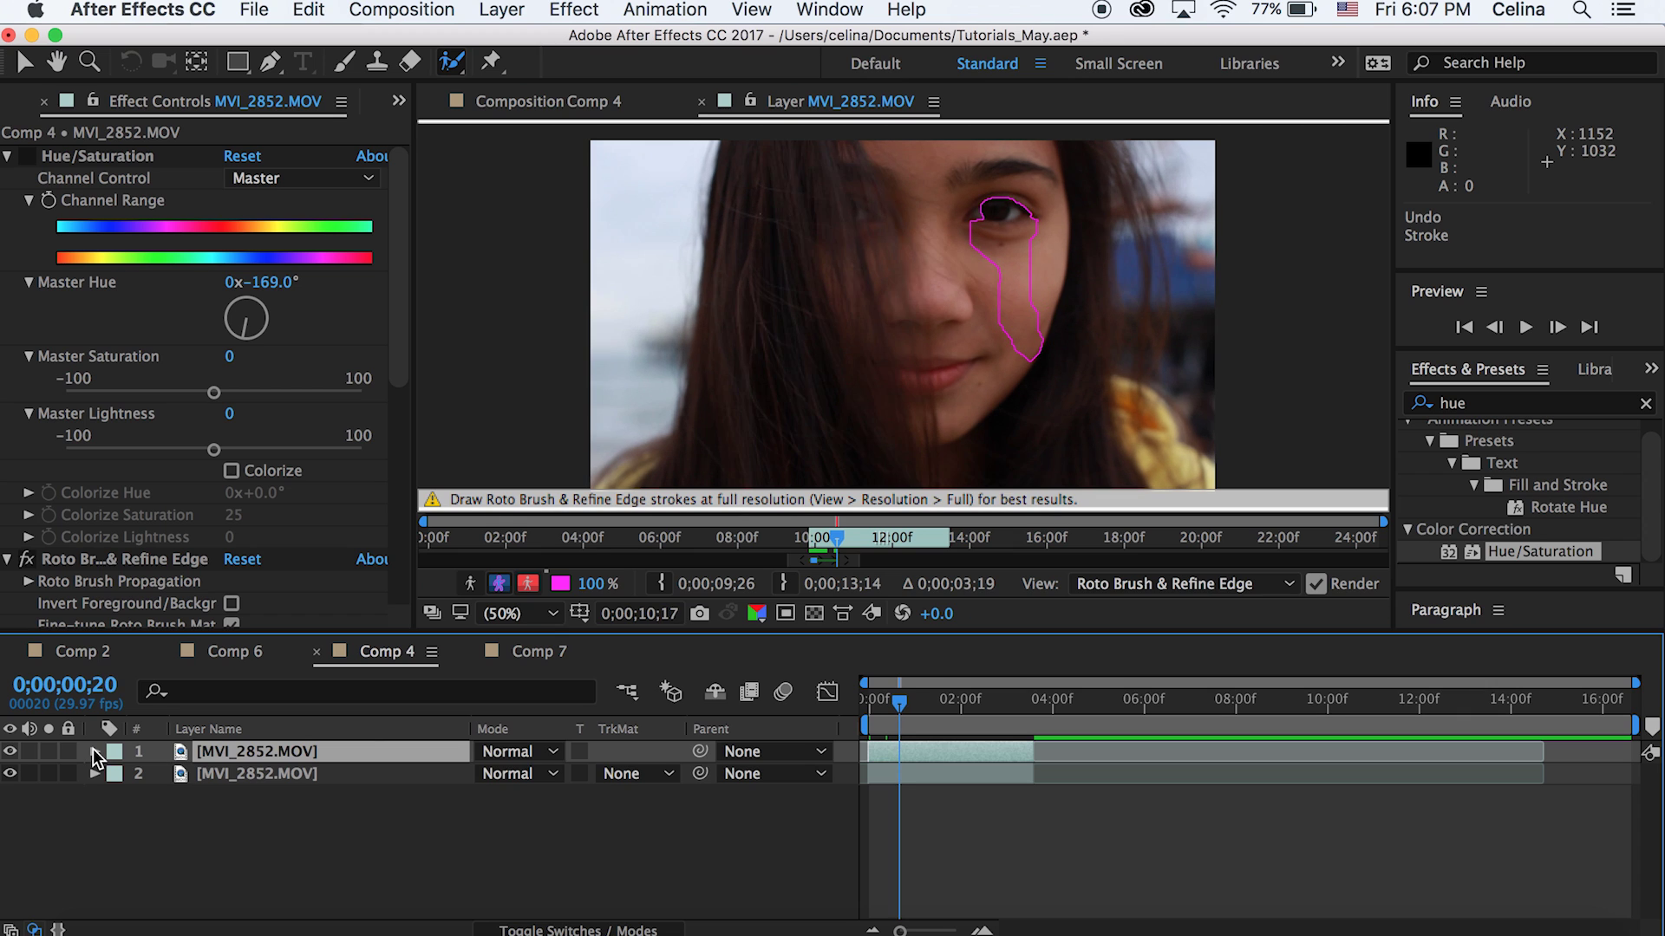
- Trim the Roto Brush selection down to the iris on frames 0;00;00;23 to 0;00;00;25, removing the cheek area
key(Page_Down)
key(Page_Down)
key(Page_Down)
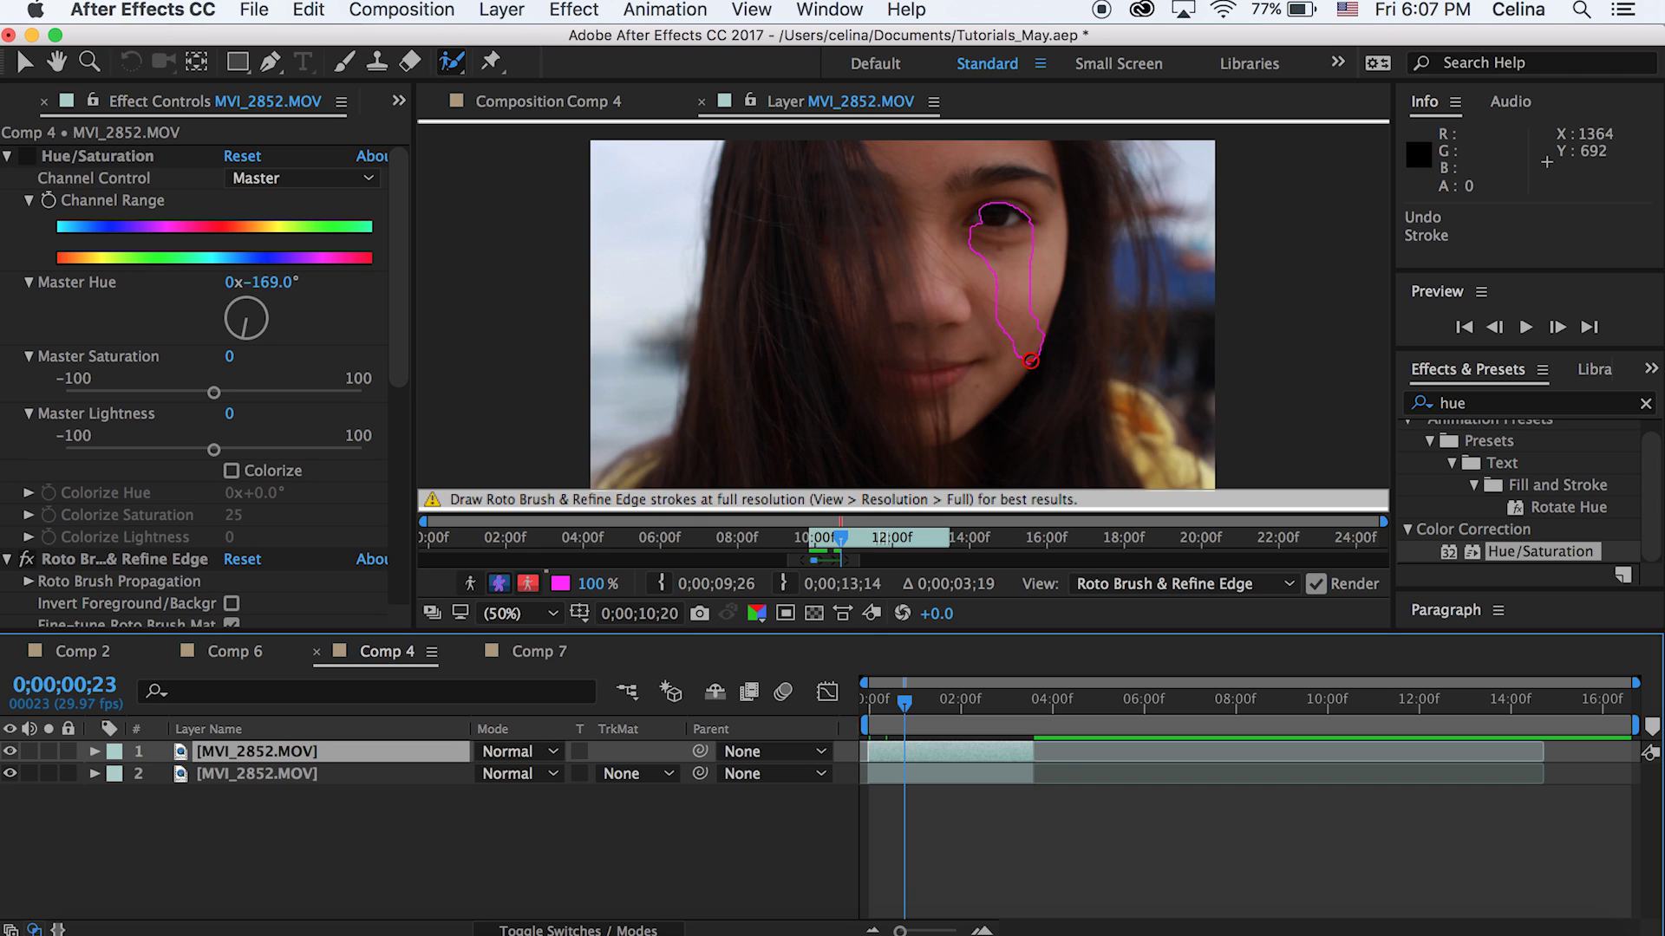
mouse_move(977, 211)
mouse_down()
mouse_move(1063, 213)
mouse_move(989, 211)
mouse_up()
key(super+z)
key(super+z)
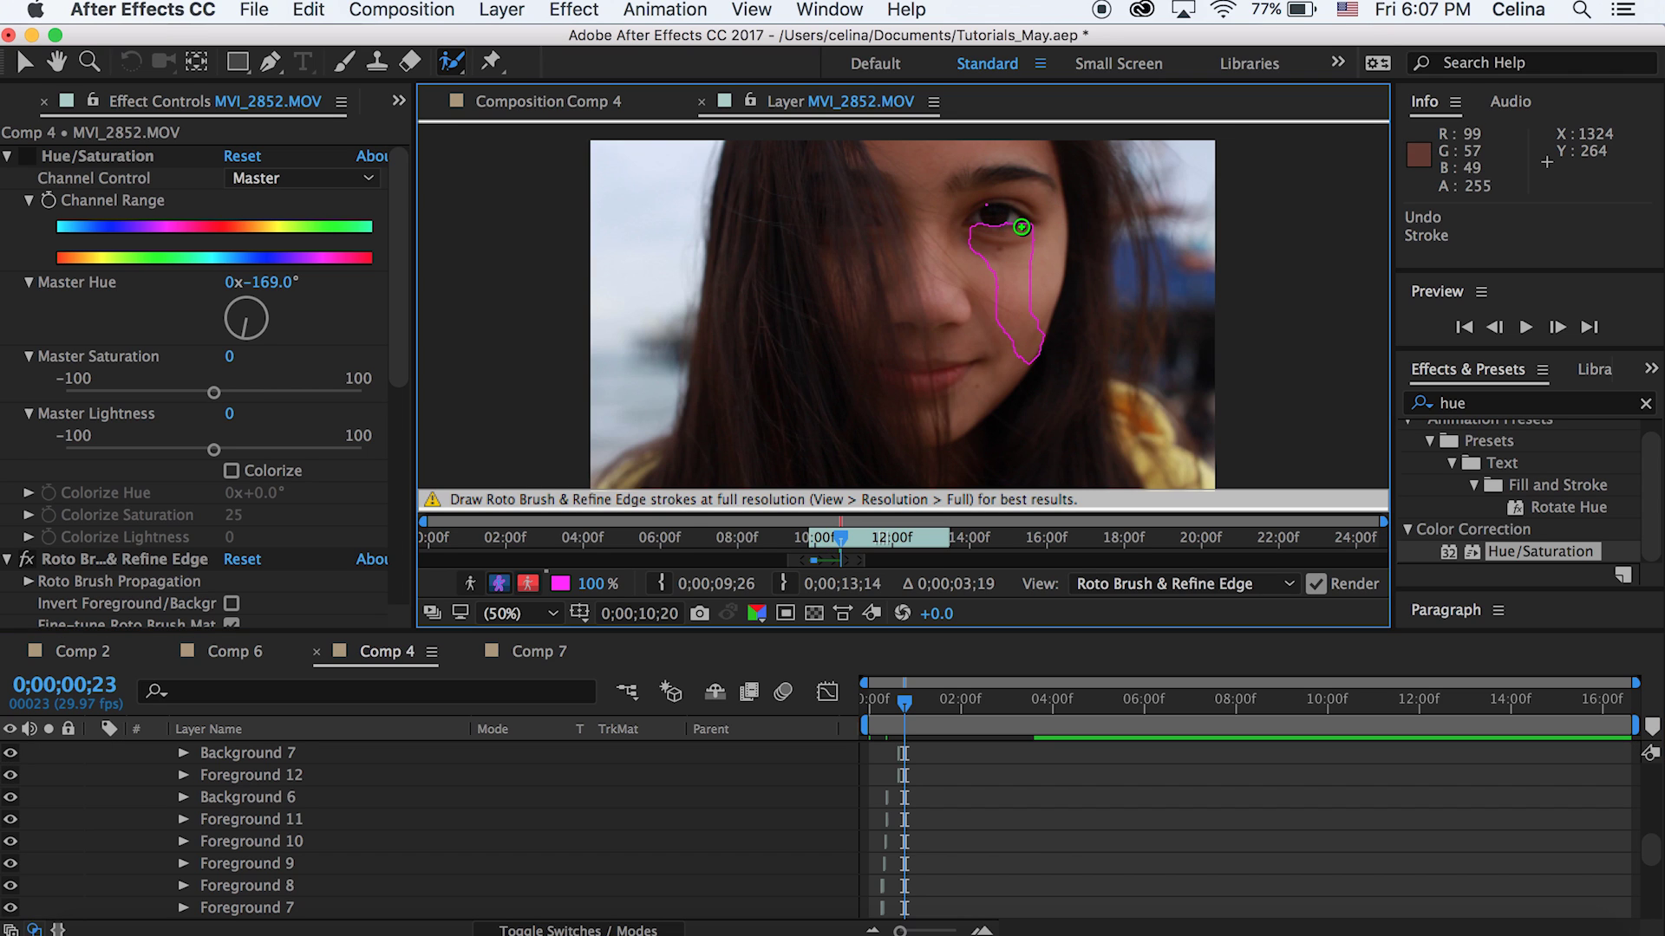
mouse_move(1022, 222)
mouse_down()
mouse_move(991, 290)
mouse_move(957, 235)
mouse_move(1058, 399)
mouse_up()
key(Page_Down)
key(Page_Down)
scroll(846, 825, up, 5)
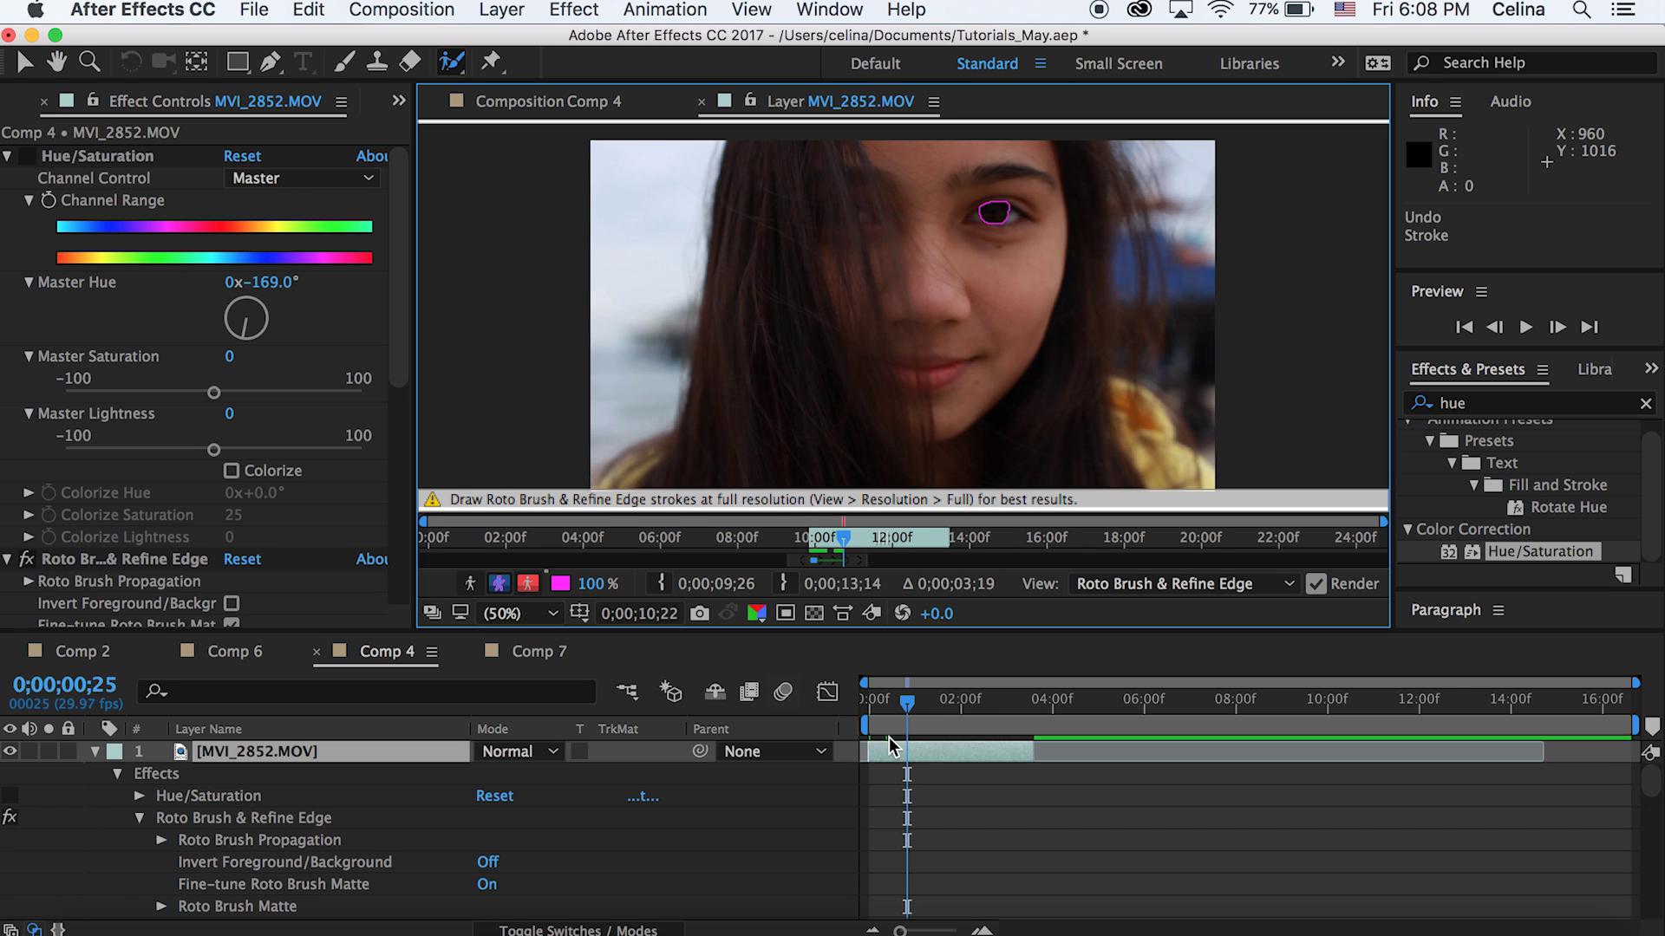
- Return to the Comp 4 view, turn Hue/Saturation back on and preview the clip from the first frame
click(560, 102)
key(space)
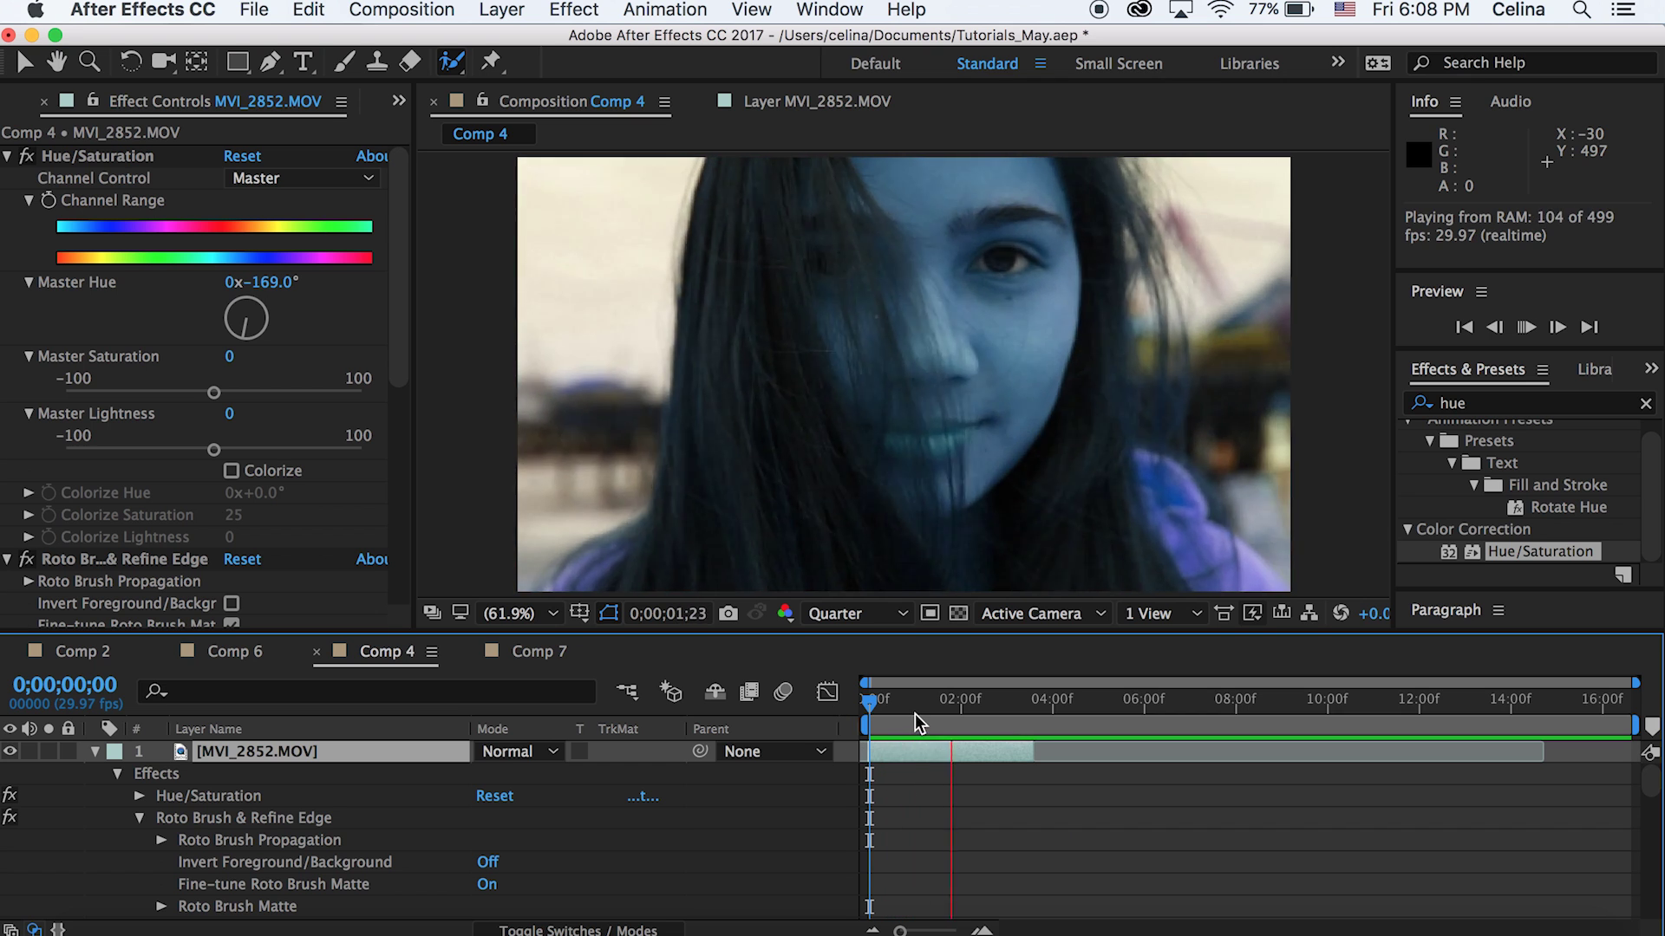
key(space)
- At 0;00;00;09, try a Roto Brush Matte Feather of 14.1, preview it and reduce the Feather to 12.4
drag(886, 701, 901, 700)
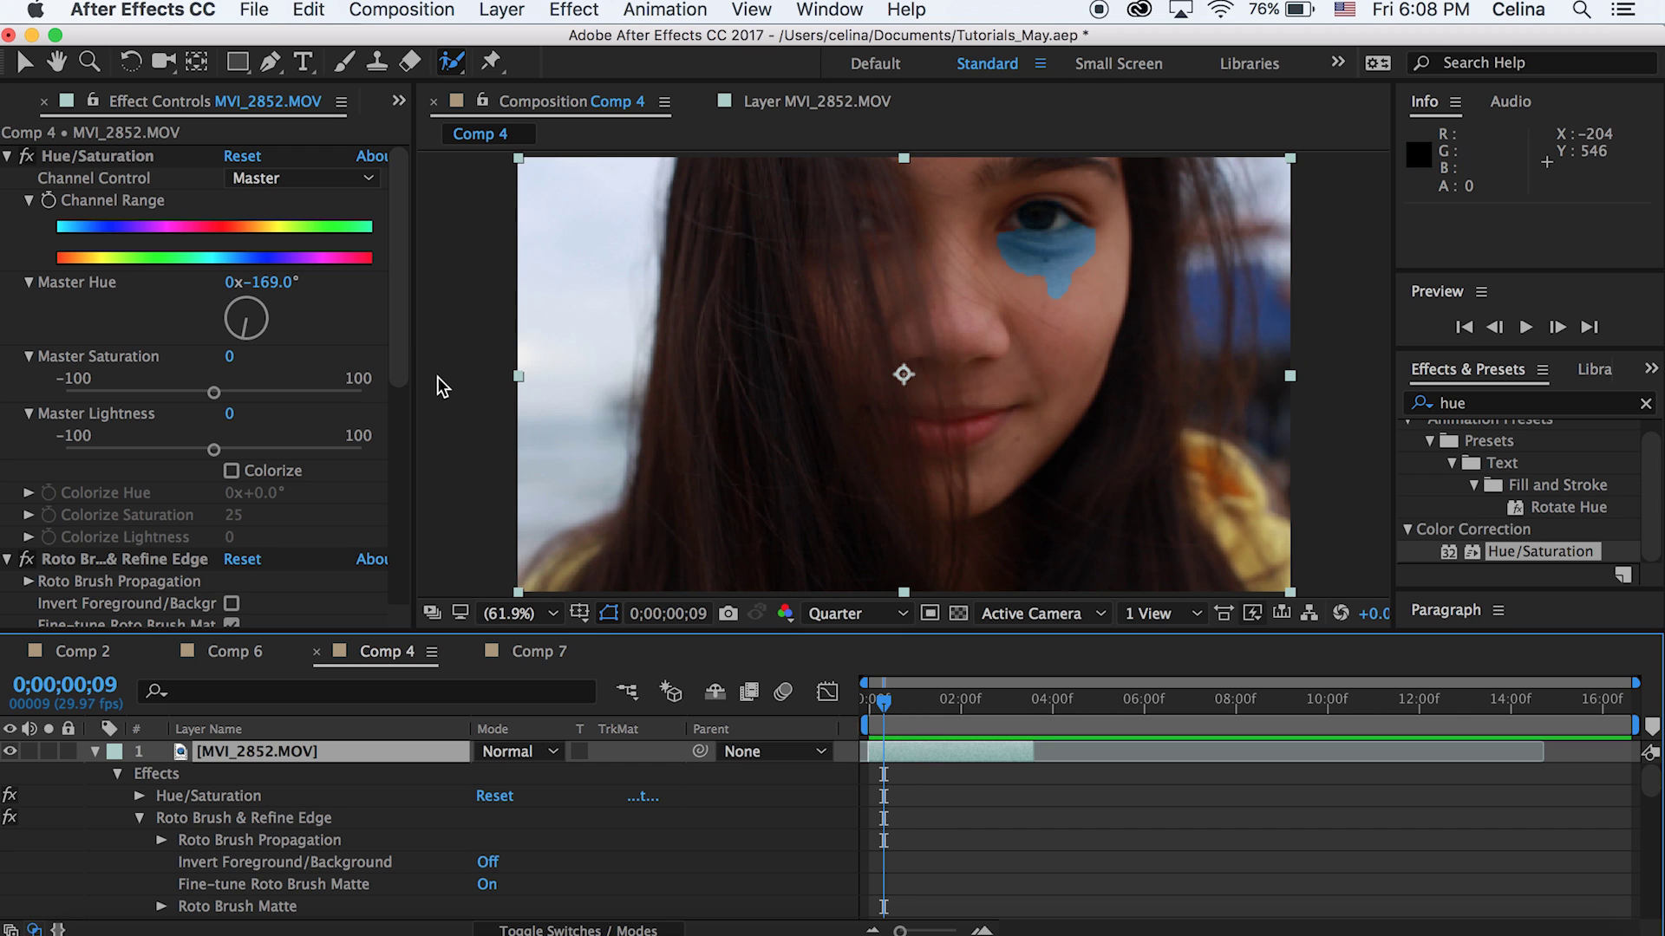
drag(398, 331, 364, 508)
scroll(364, 508, down, 1)
drag(234, 308, 345, 293)
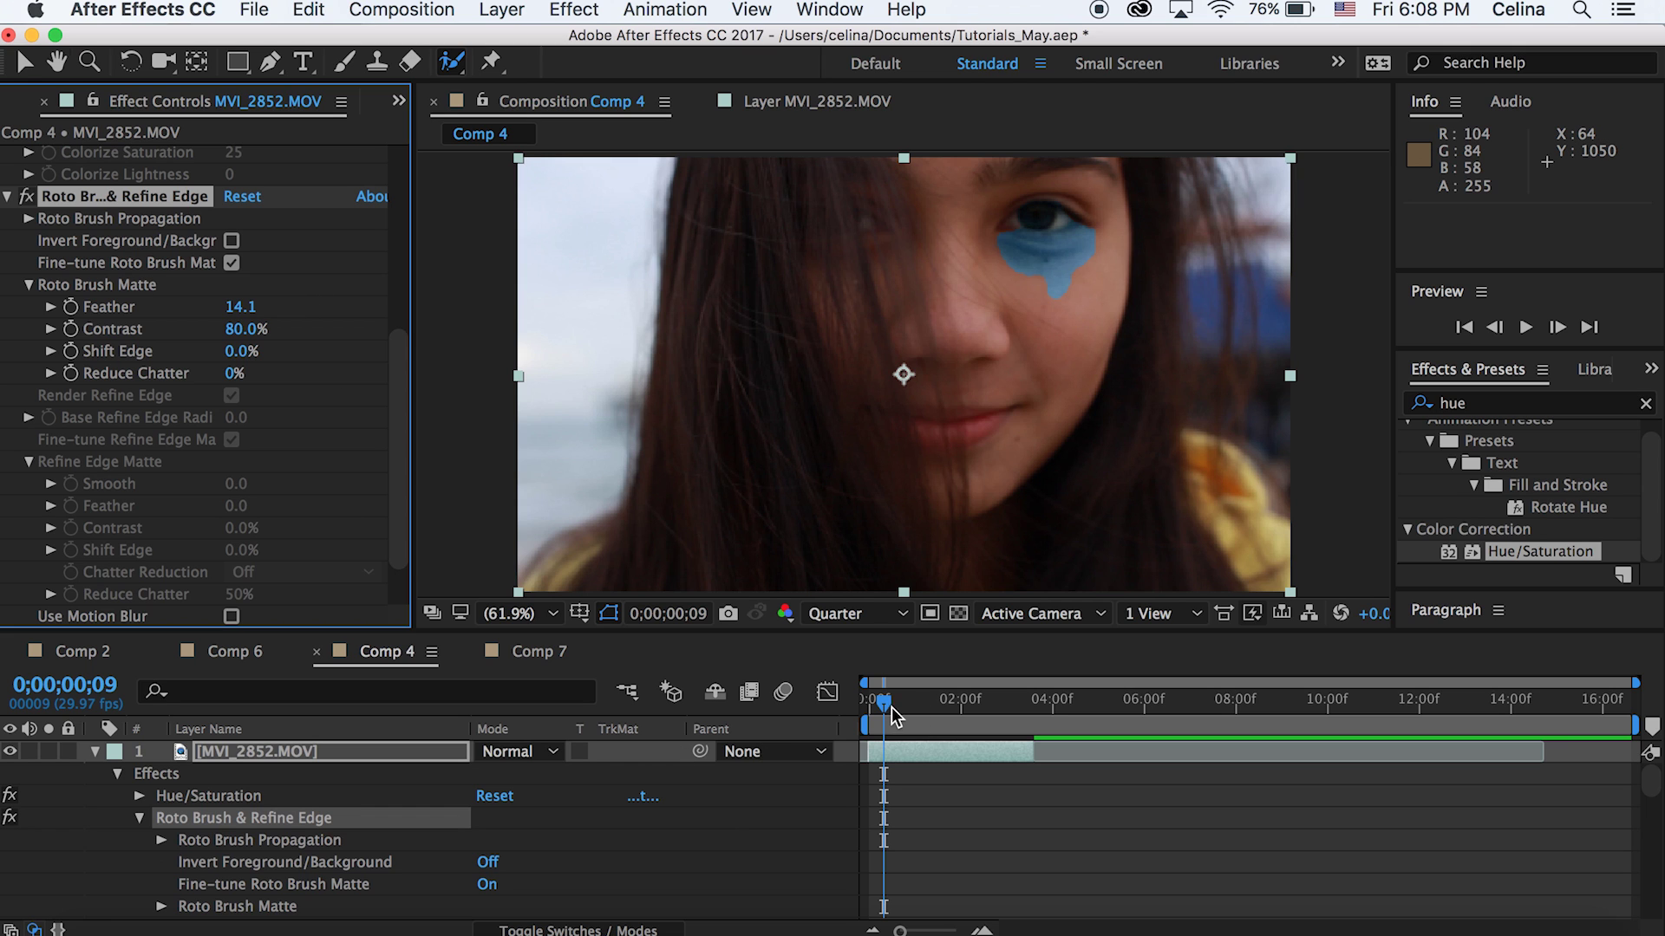
key(space)
key(space)
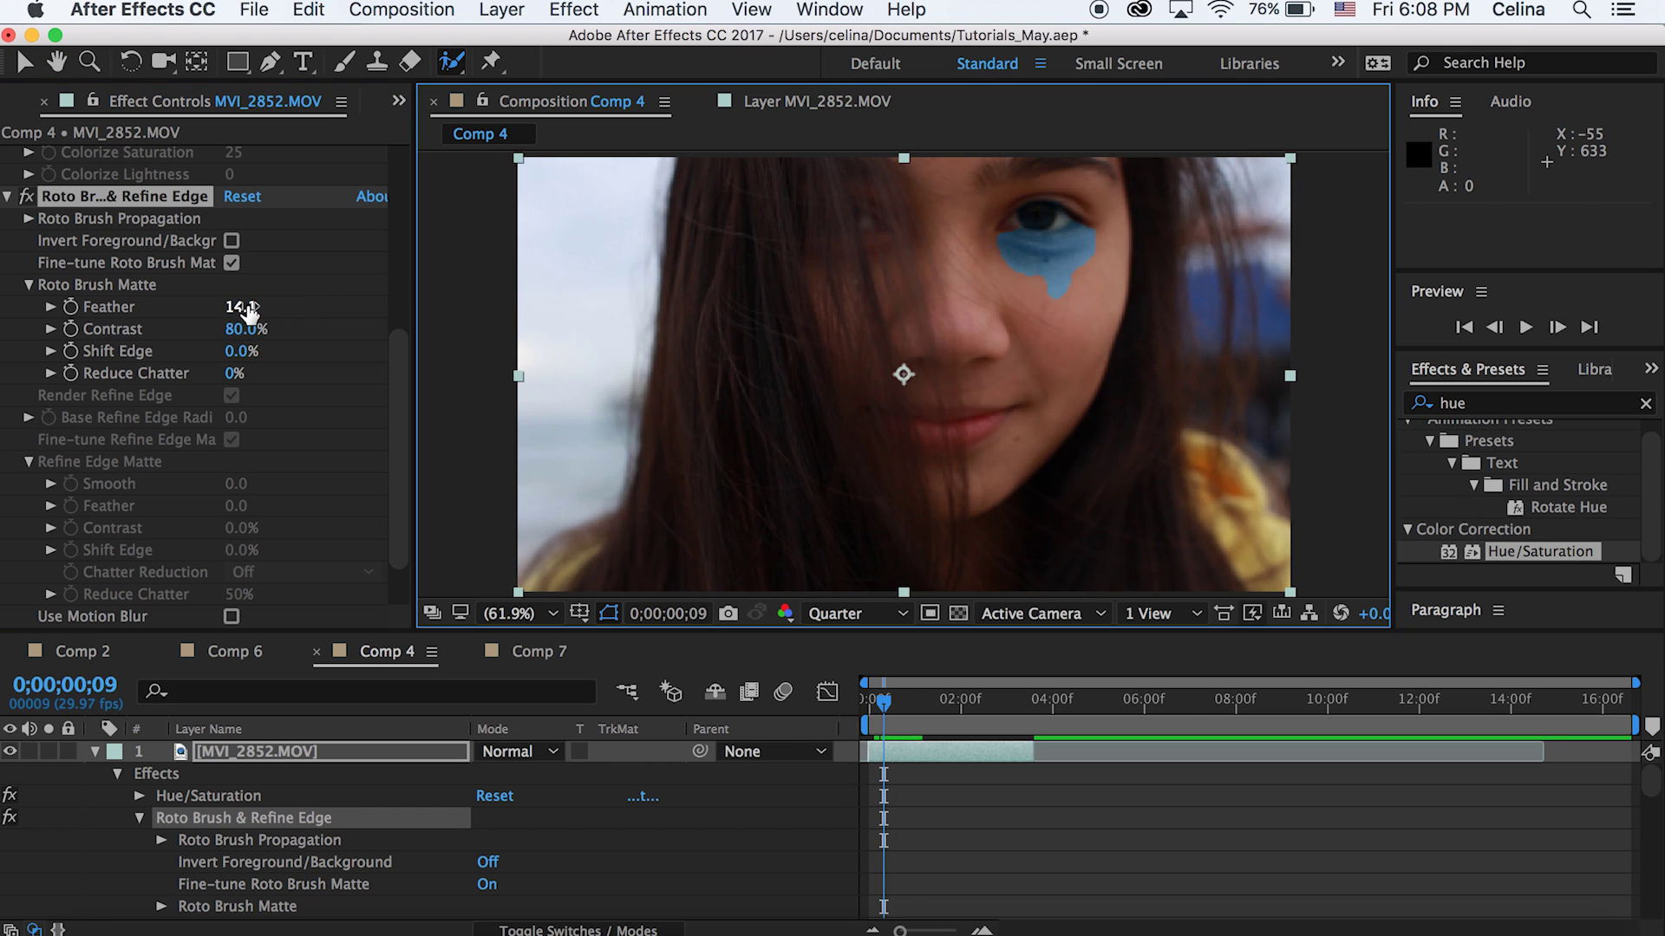
drag(248, 311, 267, 308)
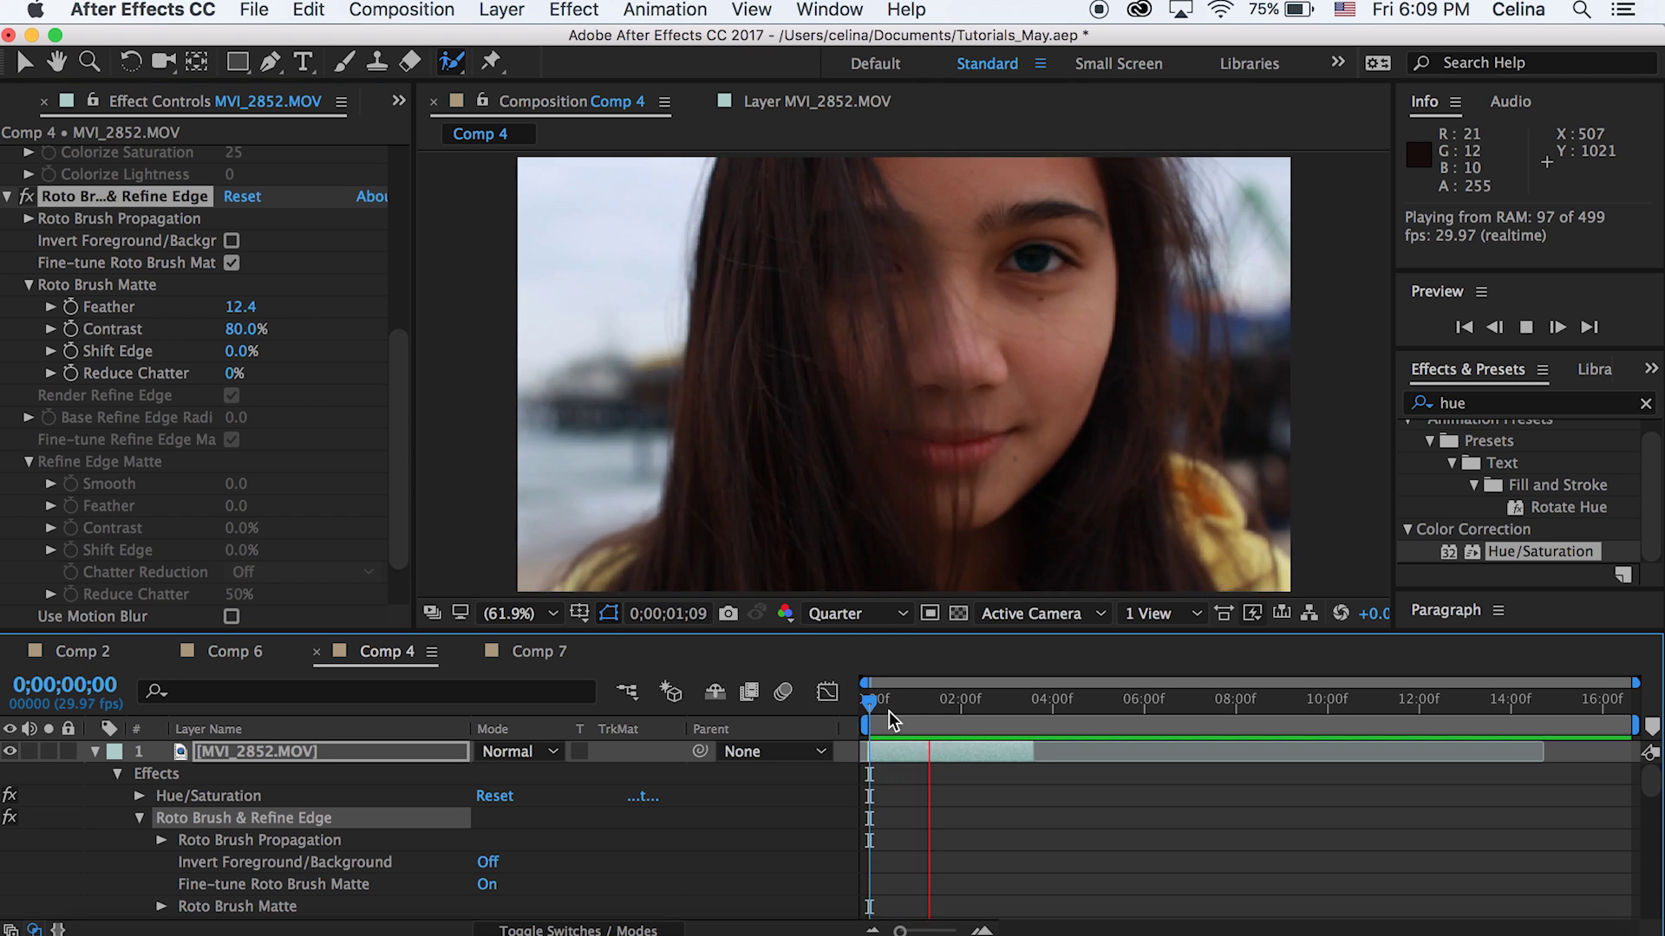
- Preview the feathered eye colour from the first frame and move to 0;00;01;16
mouse_move(888, 711)
mouse_down()
mouse_move(852, 707)
mouse_move(886, 706)
mouse_up()
key(space)
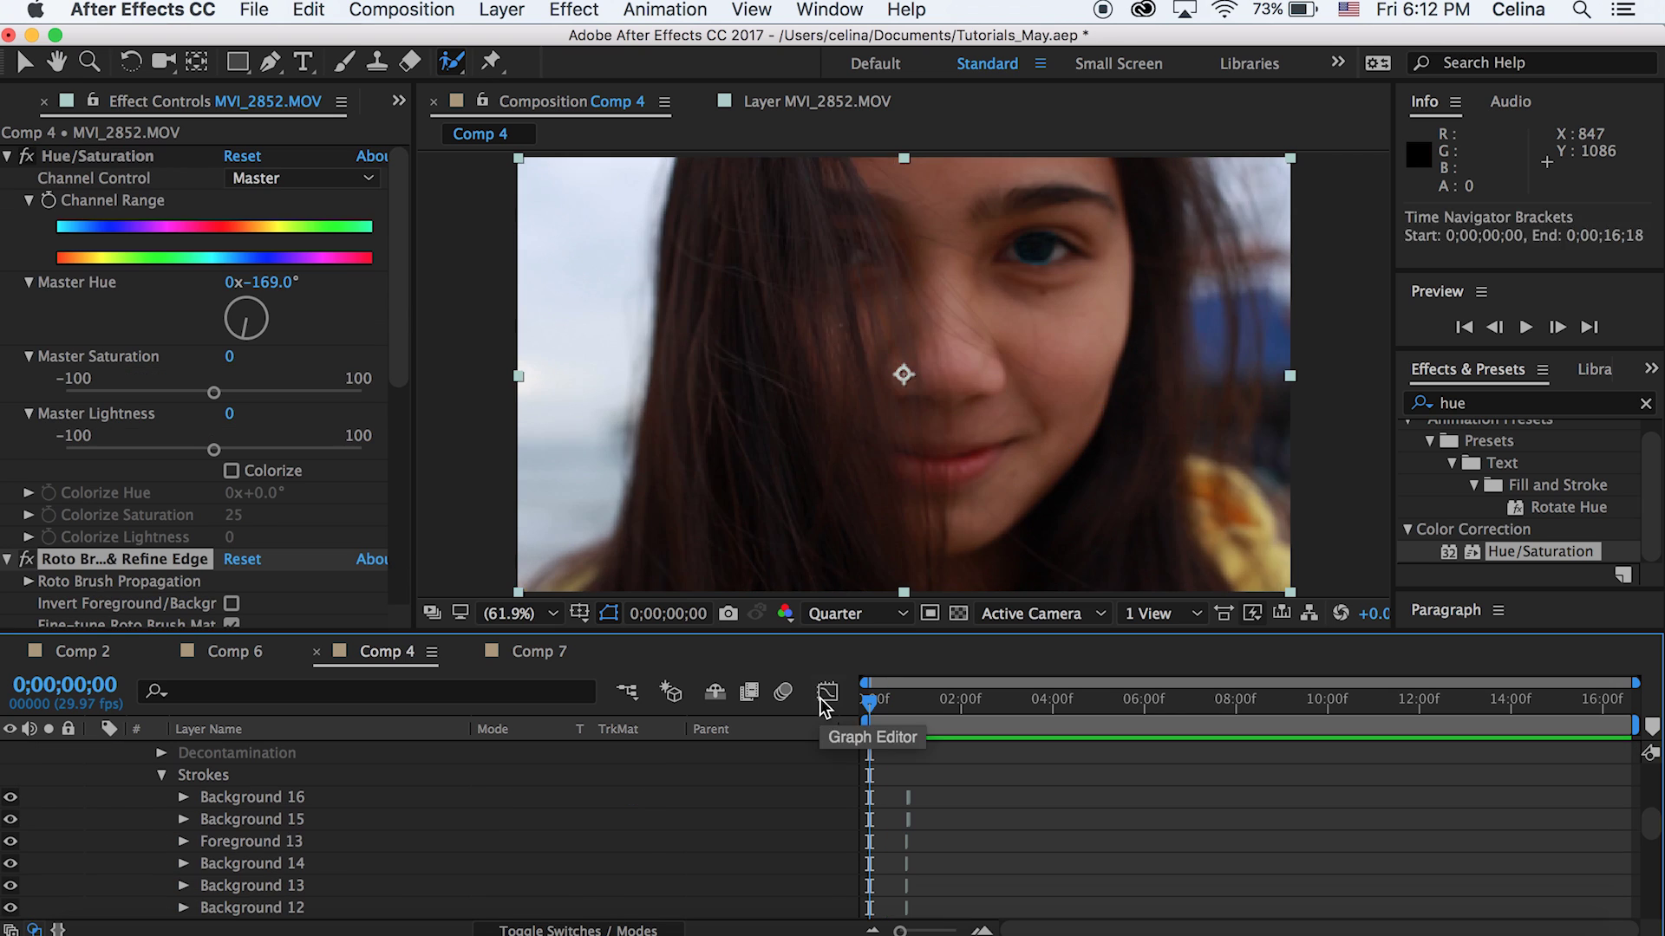
key(space)
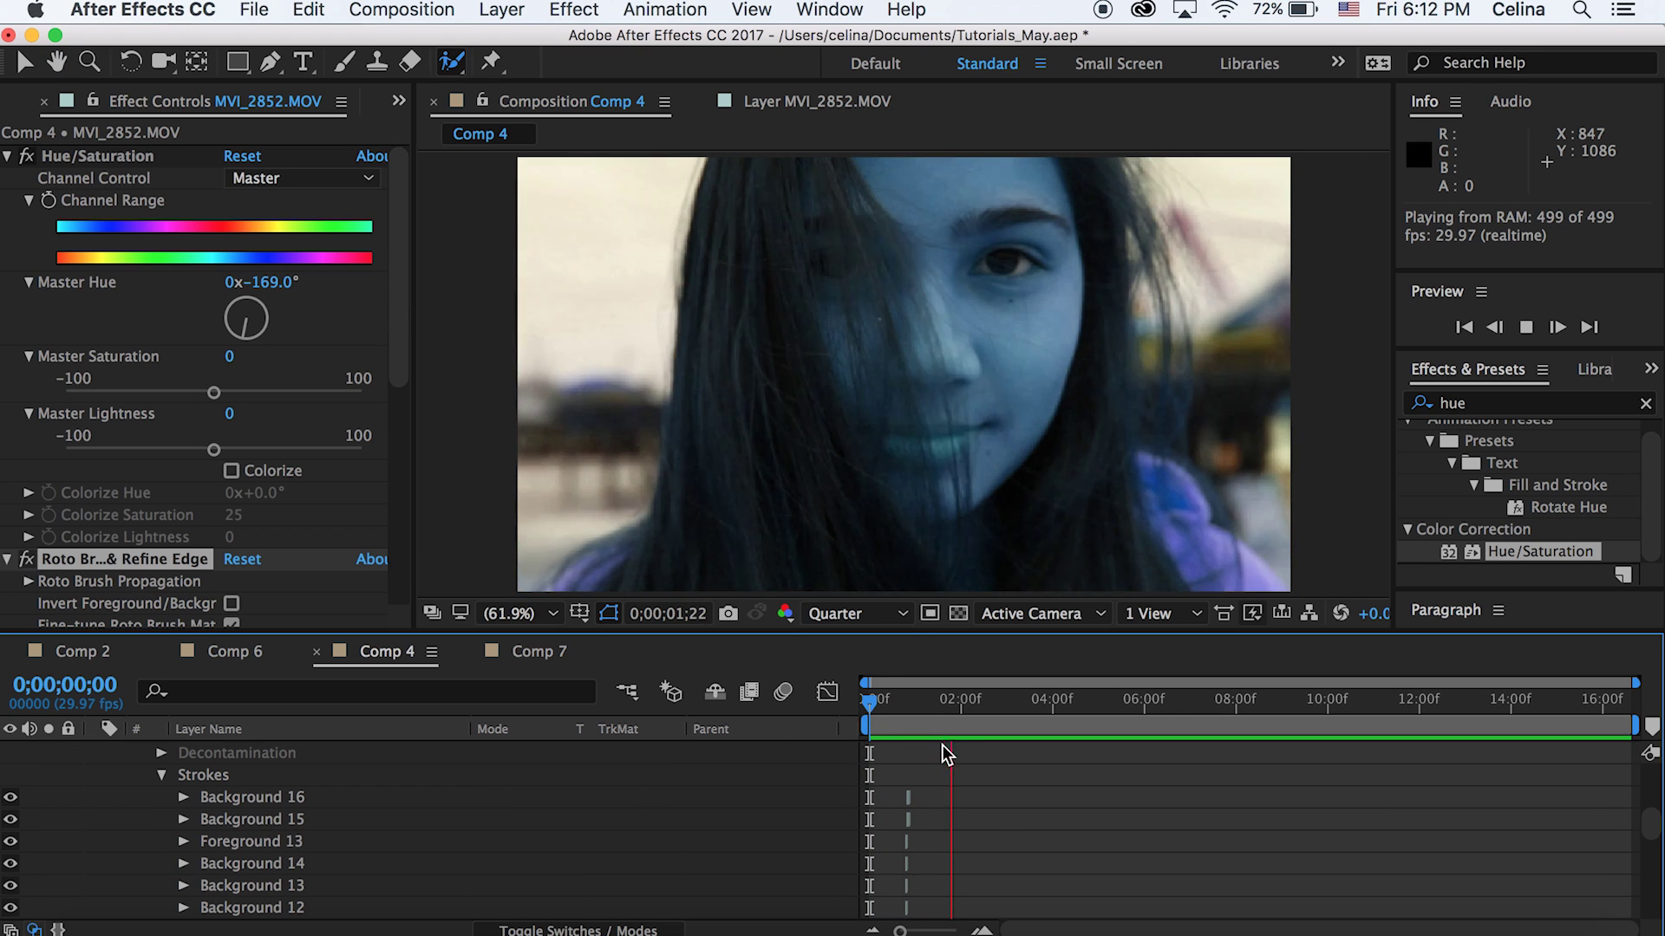
click(952, 722)
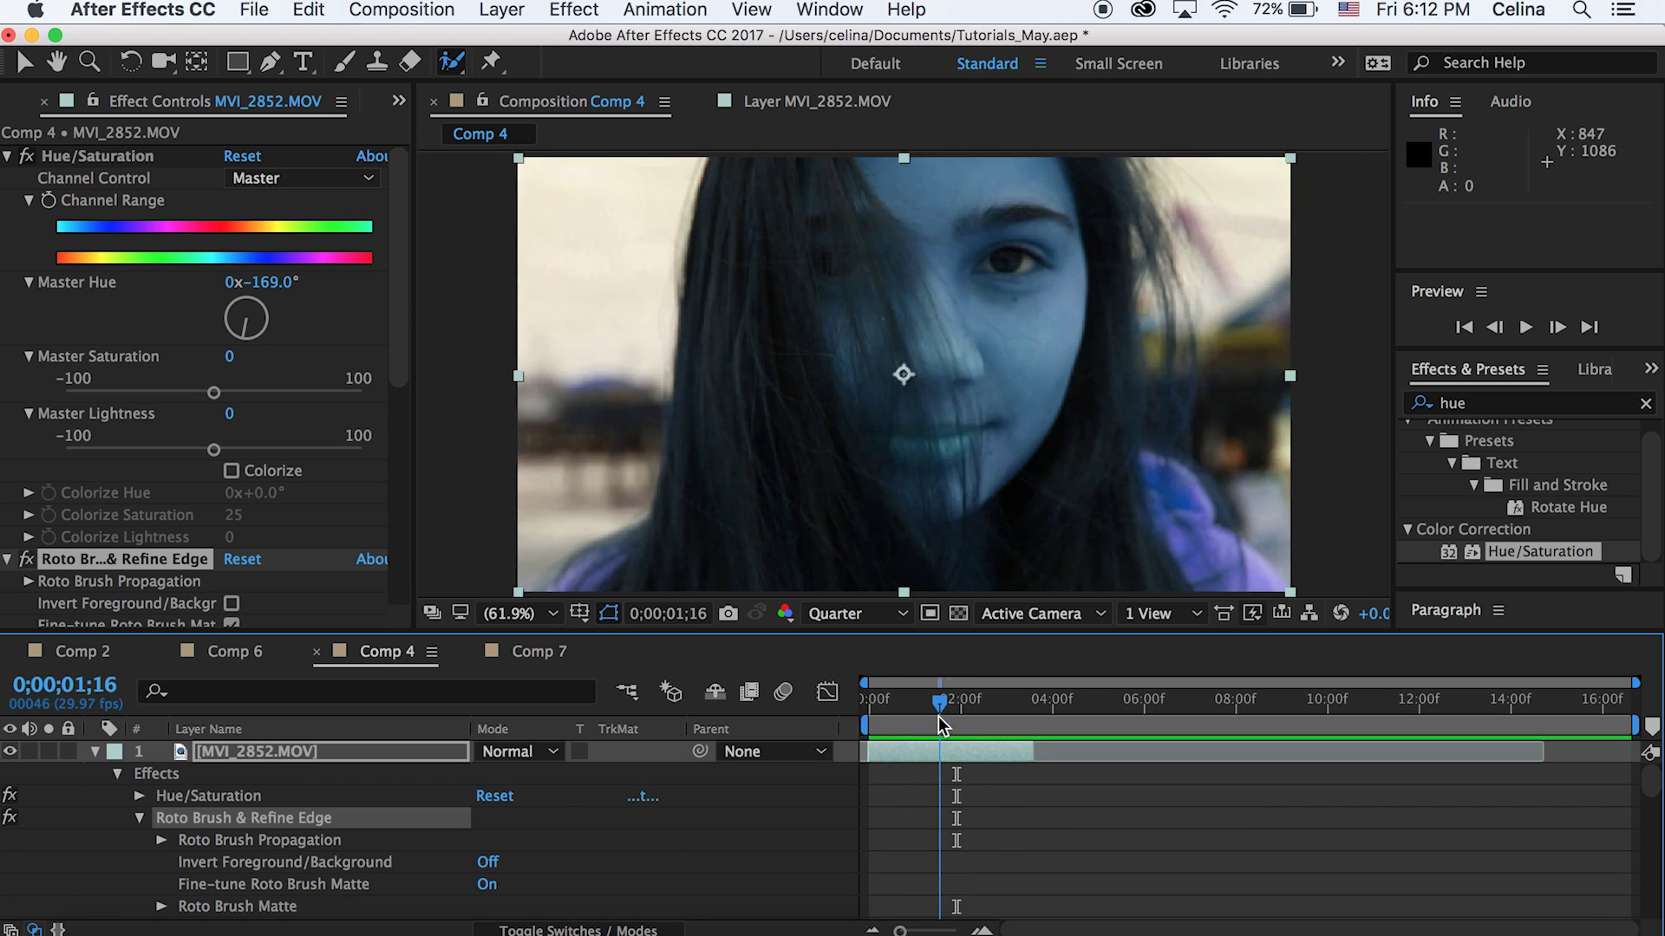